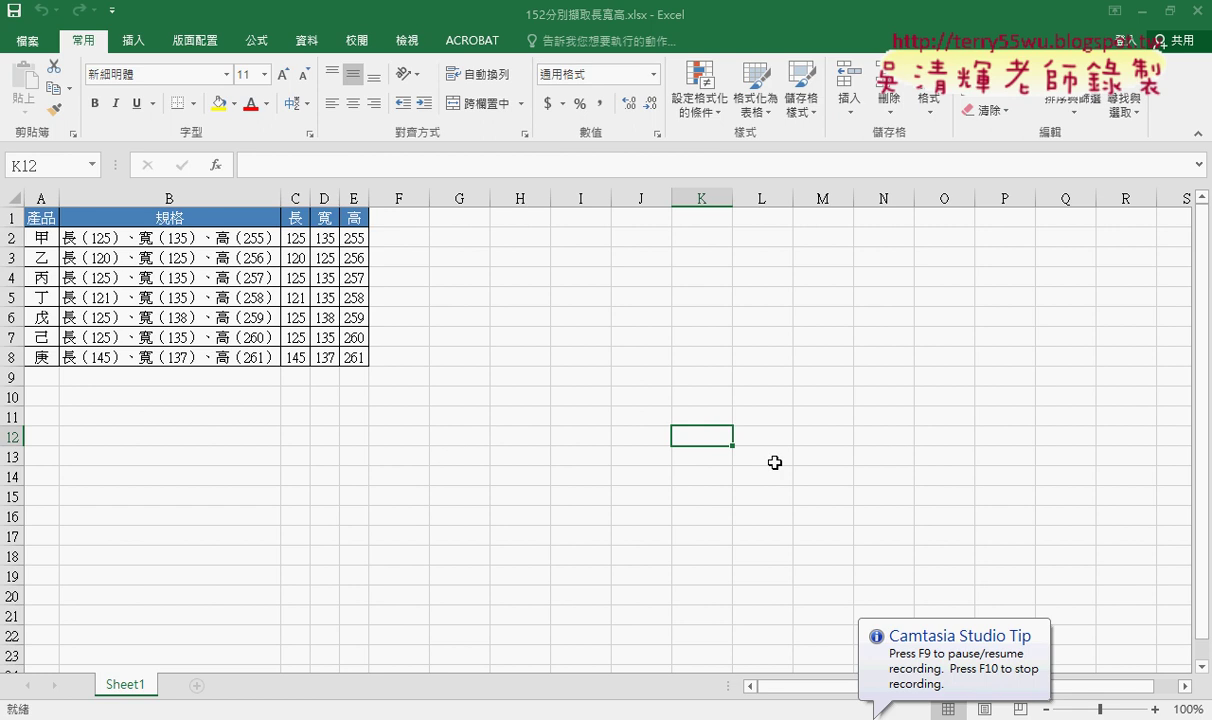
# Zoom the sheet in to 180%.
pyautogui.click(1156, 710)
pyautogui.click(1156, 710)
pyautogui.click(1156, 710)
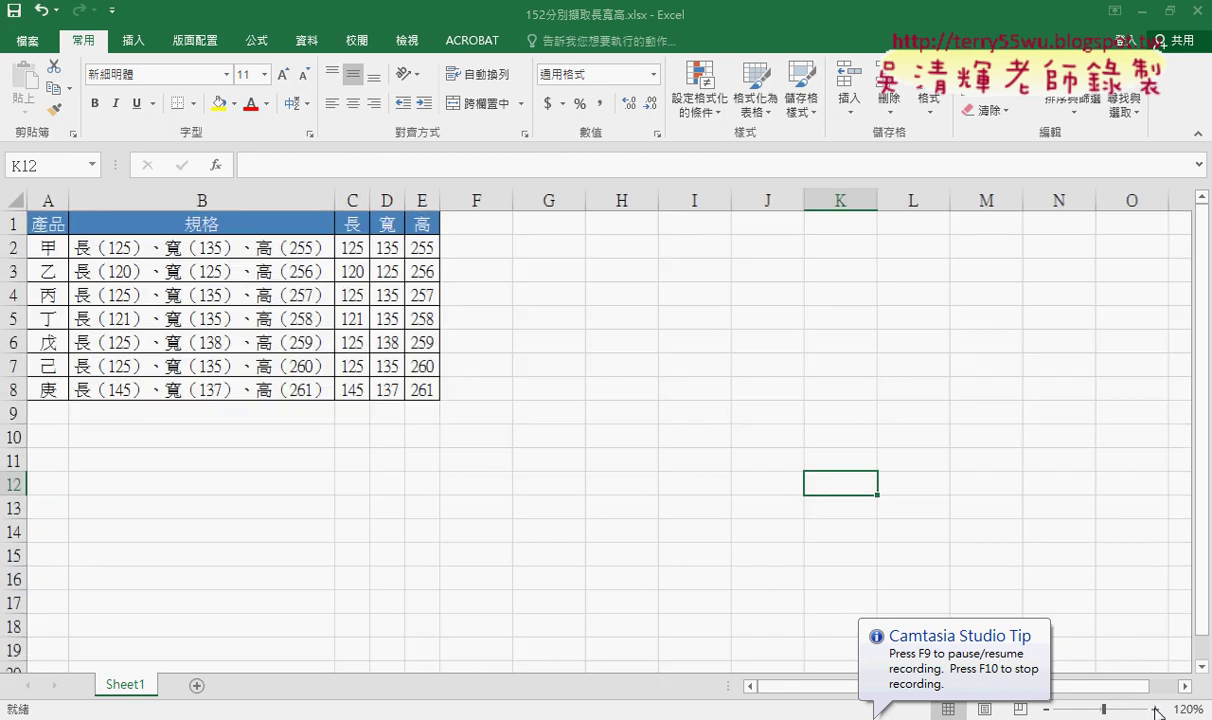
pyautogui.click(1156, 710)
pyautogui.click(1156, 710)
pyautogui.click(1156, 710)
pyautogui.click(1156, 710)
pyautogui.click(1156, 710)
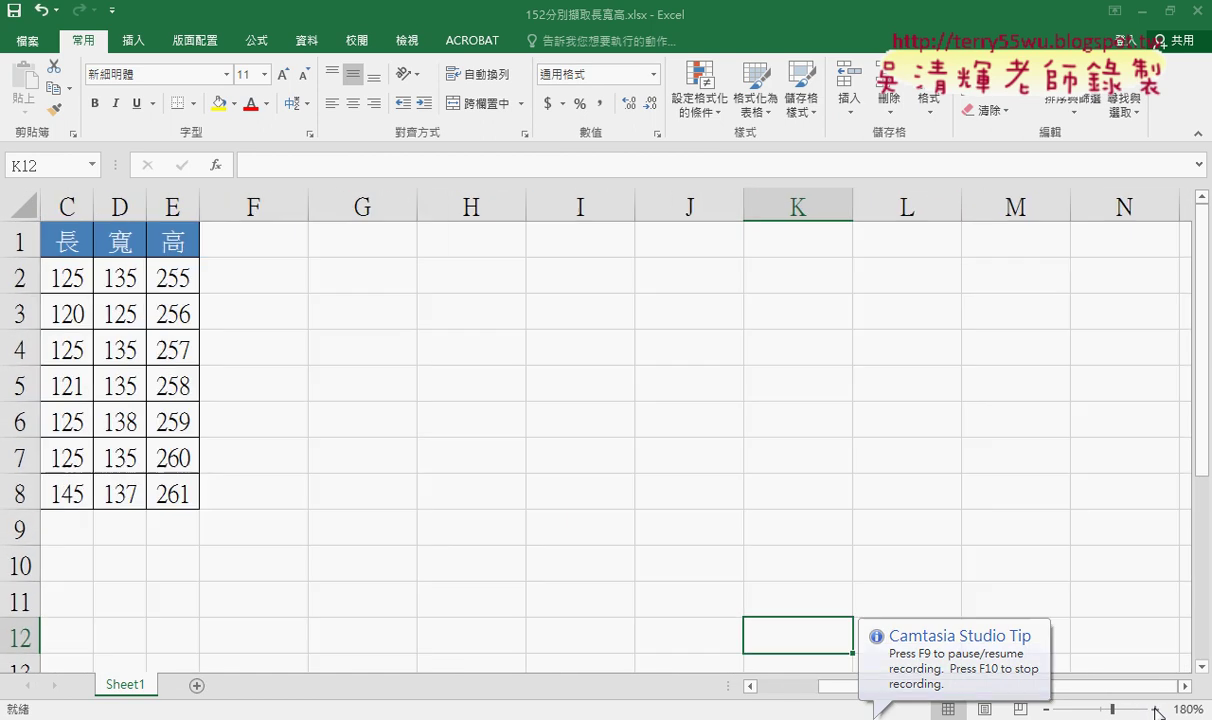
# Select the extracted values in C2:E8 and expand the formula bar to show the full MID formula.
pyautogui.moveTo(908, 686); pyautogui.dragTo(775, 690)
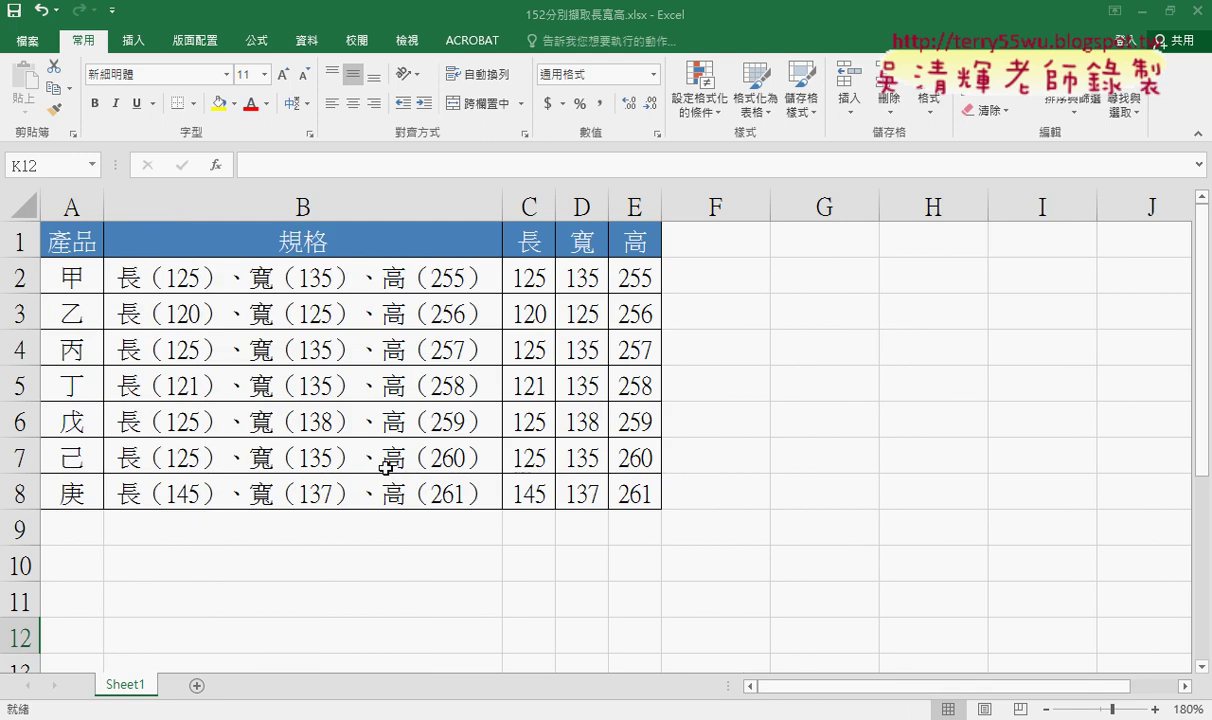
pyautogui.moveTo(180, 268)
pyautogui.mouseDown()
pyautogui.moveTo(346, 330)
pyautogui.moveTo(409, 486)
pyautogui.mouseUp()
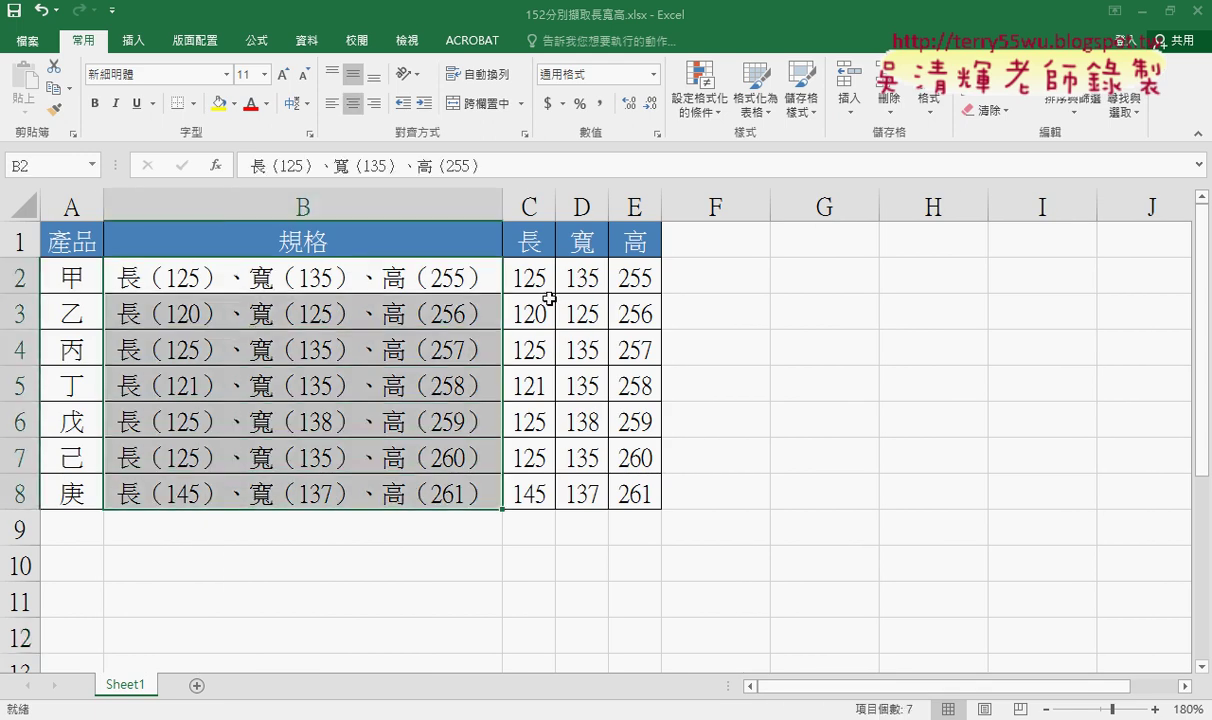
pyautogui.moveTo(517, 280)
pyautogui.mouseDown()
pyautogui.moveTo(628, 352)
pyautogui.moveTo(640, 494)
pyautogui.mouseUp()
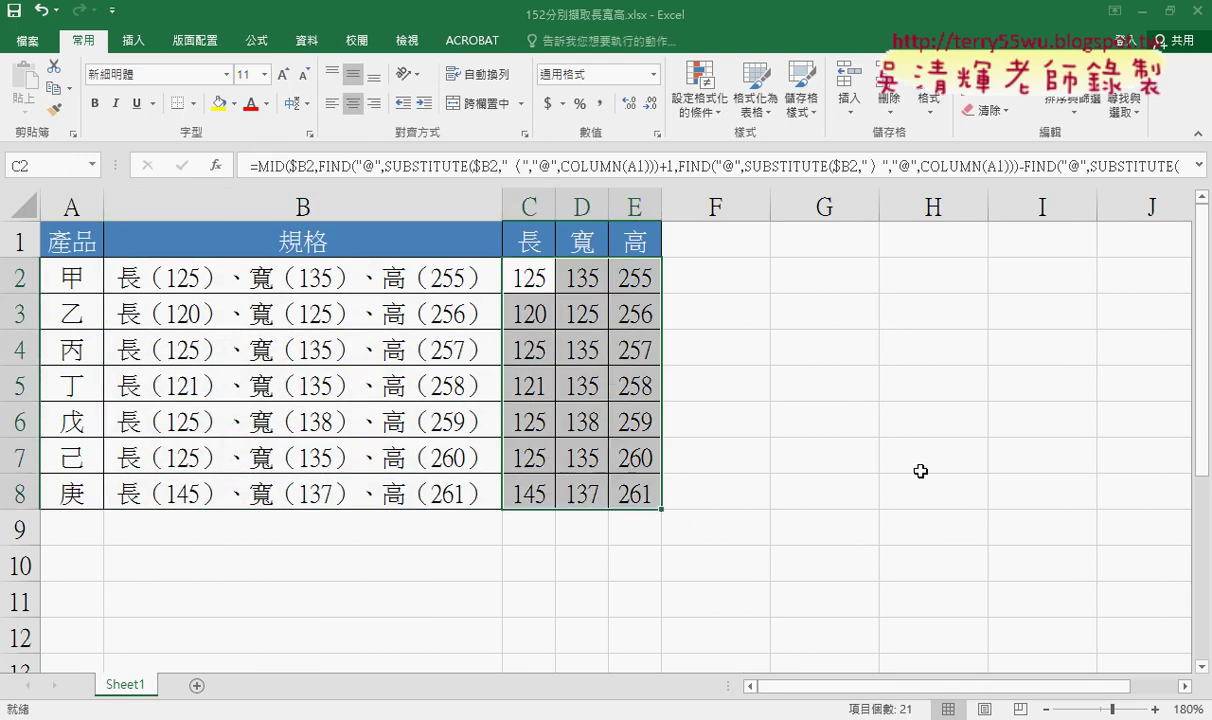
pyautogui.click(1200, 167)
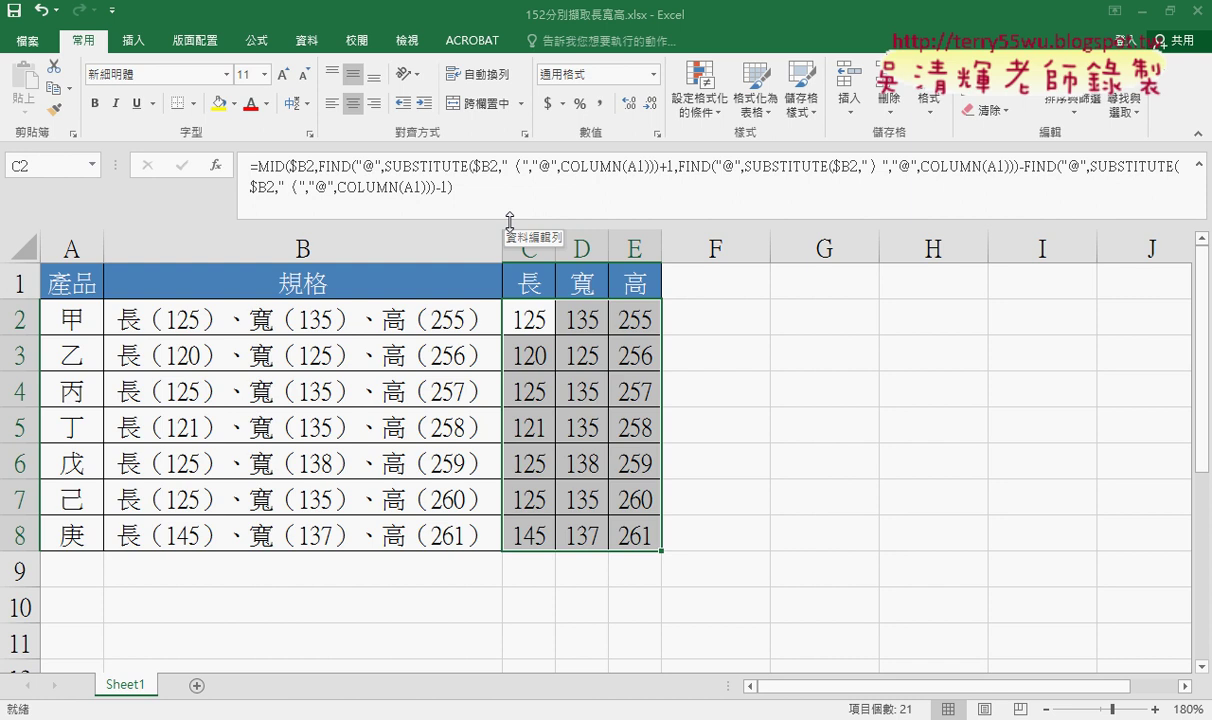
# Delete the values in C2:E8, select the 規格 entries in B2:B8, and collapse the formula bar.
pyautogui.press('Delete')
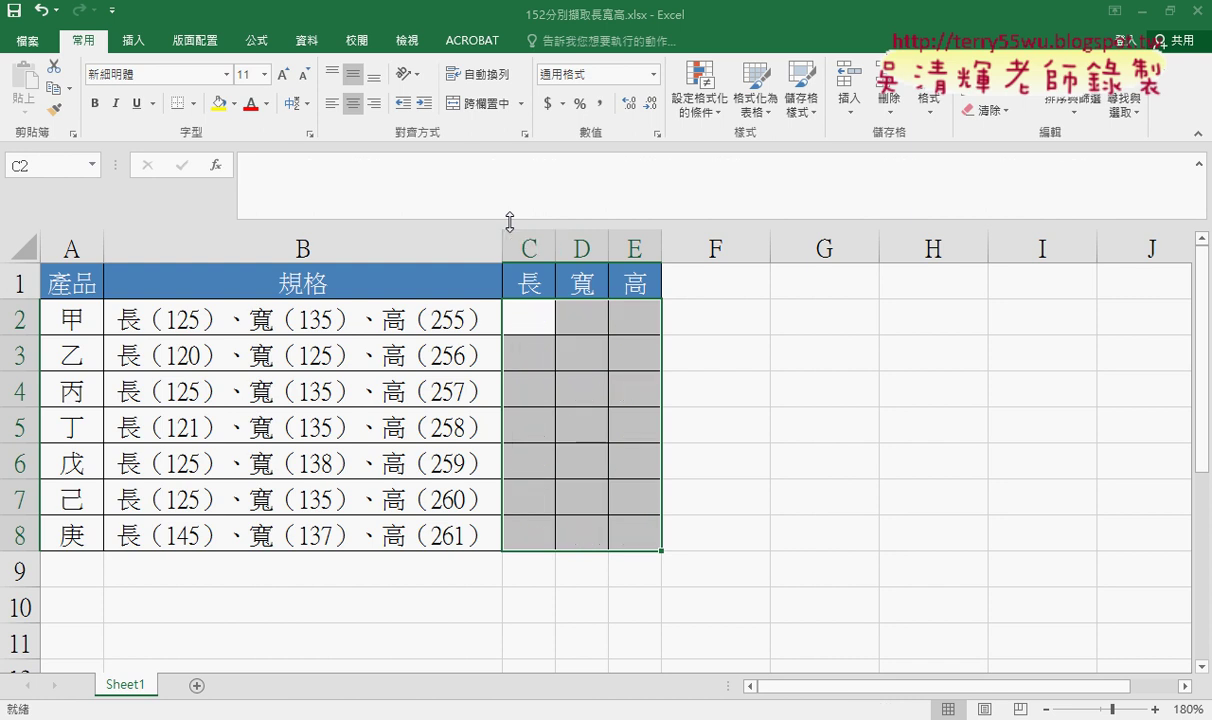
pyautogui.click(763, 379)
pyautogui.moveTo(375, 322)
pyautogui.mouseDown()
pyautogui.moveTo(393, 373)
pyautogui.moveTo(378, 544)
pyautogui.moveTo(370, 538)
pyautogui.mouseUp()
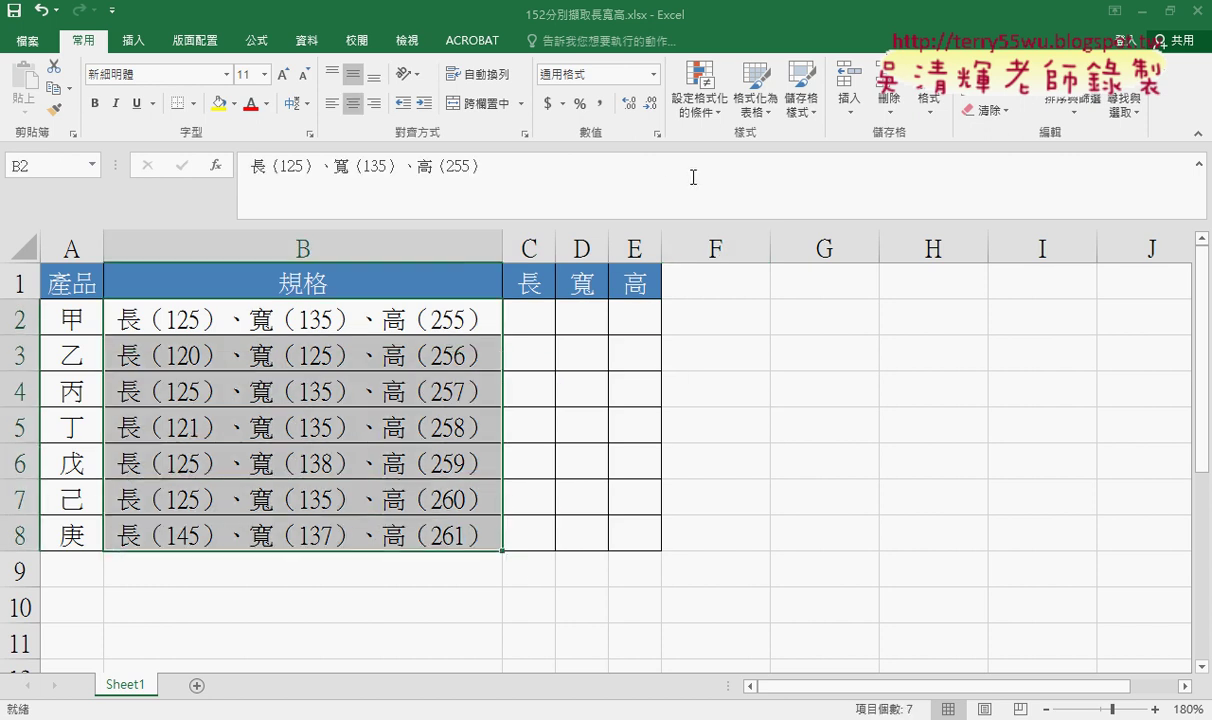
pyautogui.click(1198, 164)
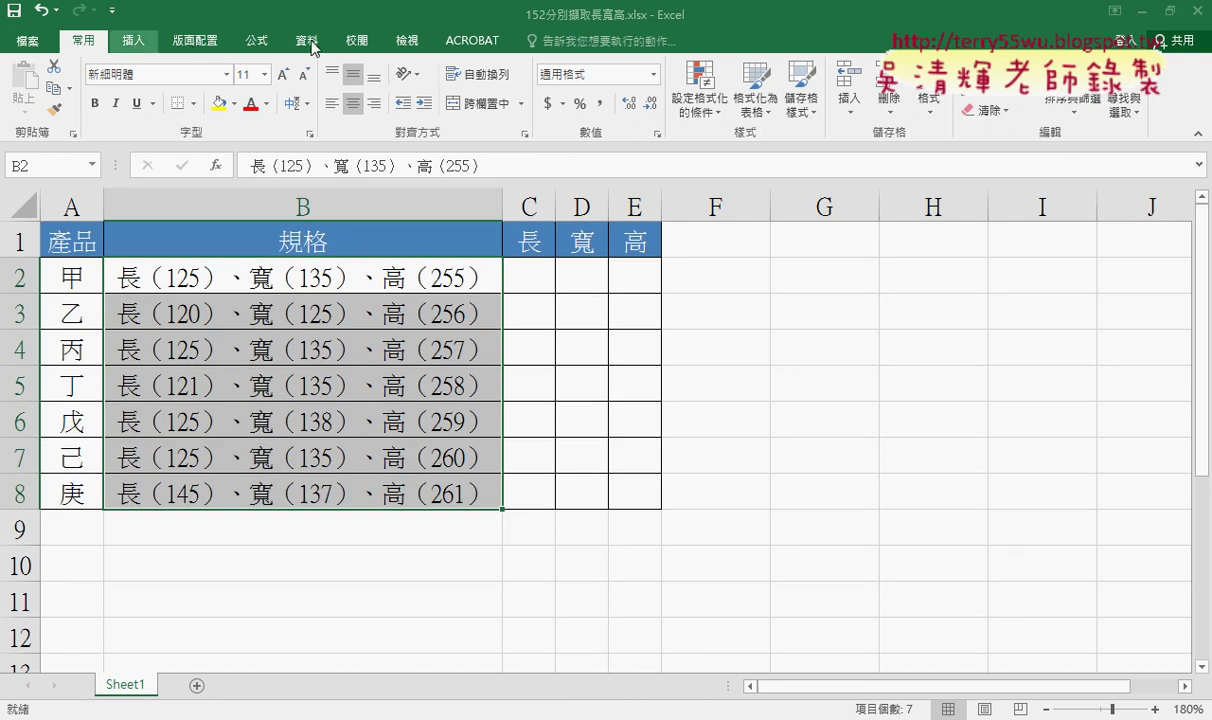
# Scroll the sheet and drag across the 規格 entries in column B.
pyautogui.scroll(-1, 313, 47)
pyautogui.scroll(-3, 318, 48)
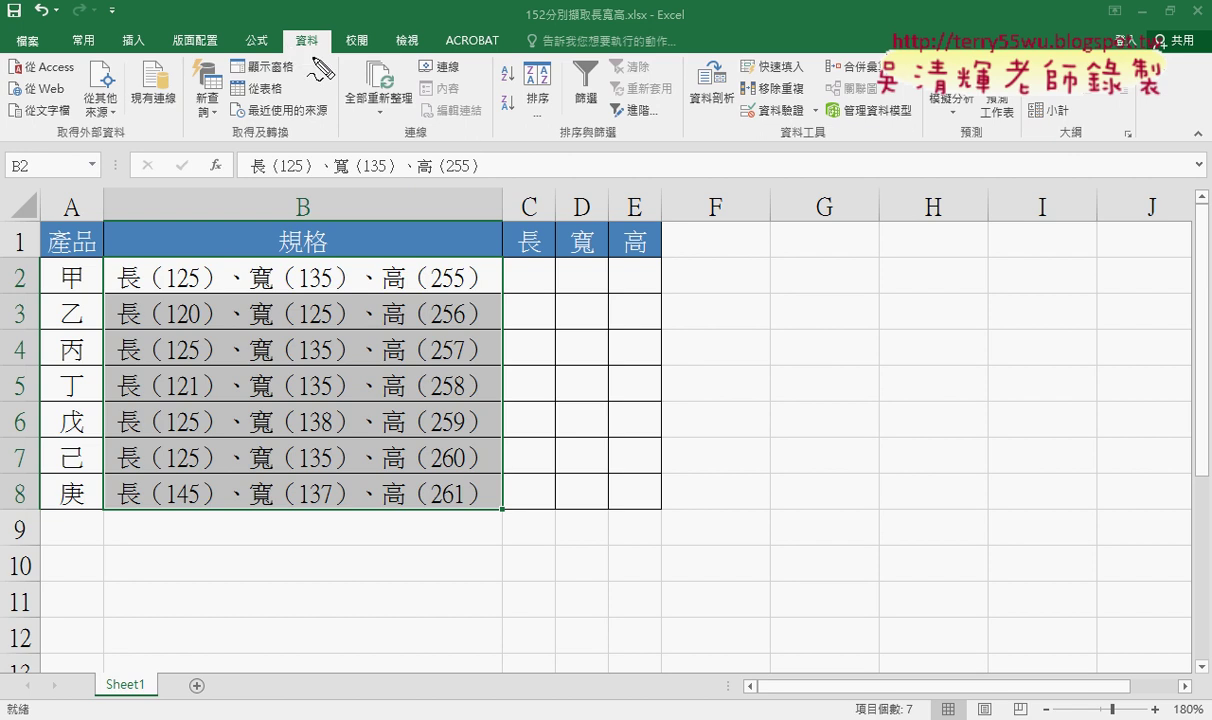
pyautogui.moveTo(300, 60); pyautogui.dragTo(318, 58)
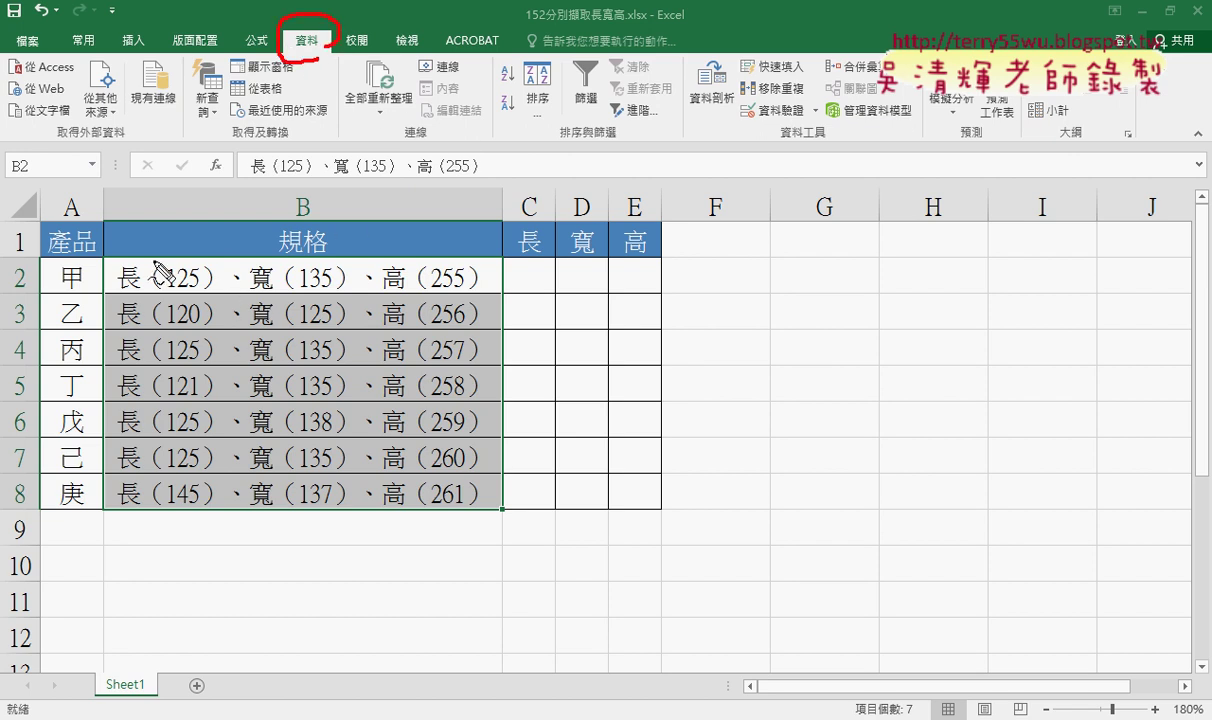
pyautogui.moveTo(159, 254); pyautogui.dragTo(161, 505)
pyautogui.moveTo(213, 260); pyautogui.dragTo(207, 473)
pyautogui.moveTo(300, 262); pyautogui.dragTo(293, 565)
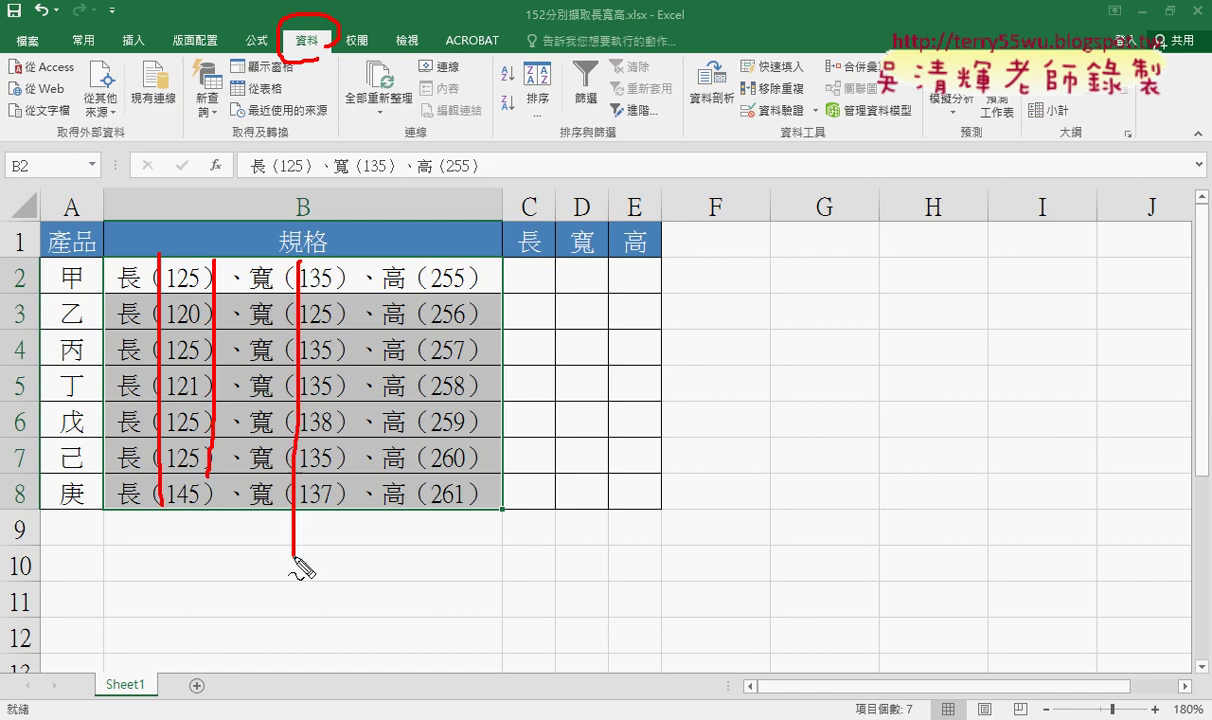
pyautogui.moveTo(331, 240); pyautogui.dragTo(345, 520)
pyautogui.moveTo(182, 296)
pyautogui.mouseDown()
pyautogui.moveTo(206, 272)
pyautogui.moveTo(186, 248)
pyautogui.moveTo(460, 188)
pyautogui.moveTo(500, 256)
pyautogui.moveTo(558, 230)
pyautogui.mouseUp()
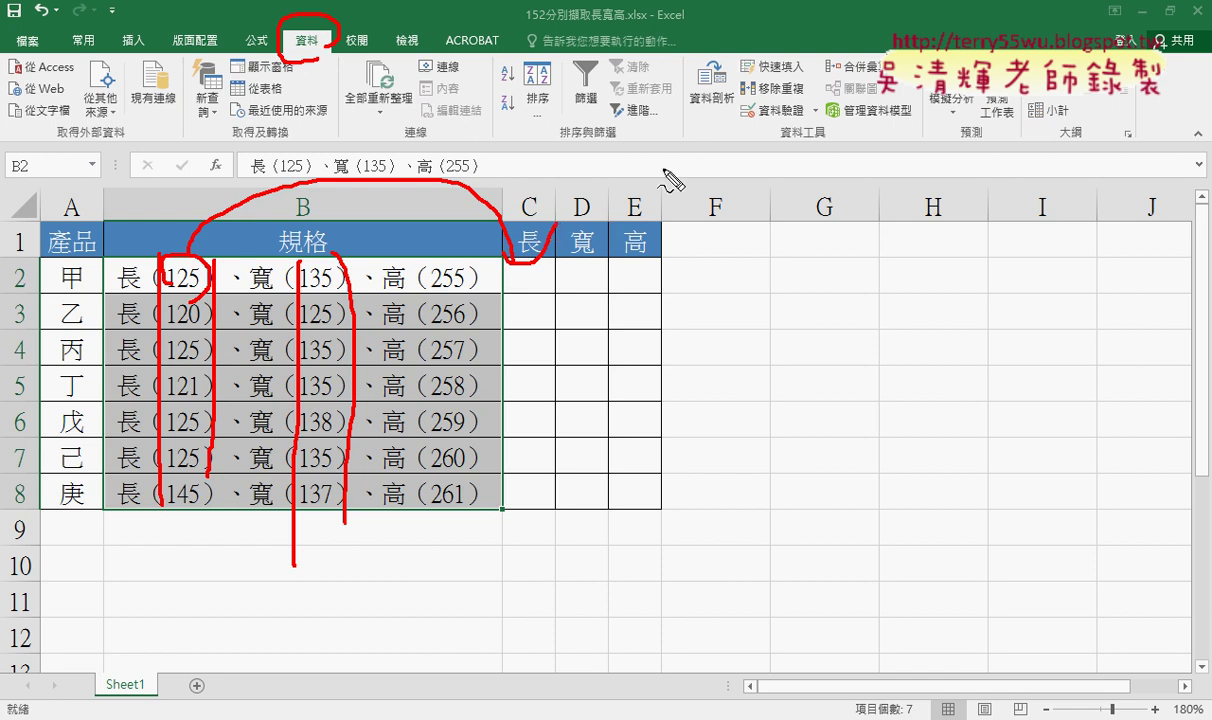
# Look over the Data tab ribbon commands for the column-splitting tool, then dismiss with Escape.
pyautogui.moveTo(736, 66); pyautogui.dragTo(740, 112)
pyautogui.moveTo(705, 252)
pyautogui.mouseDown()
pyautogui.moveTo(706, 268)
pyautogui.moveTo(712, 150)
pyautogui.moveTo(740, 170)
pyautogui.mouseUp()
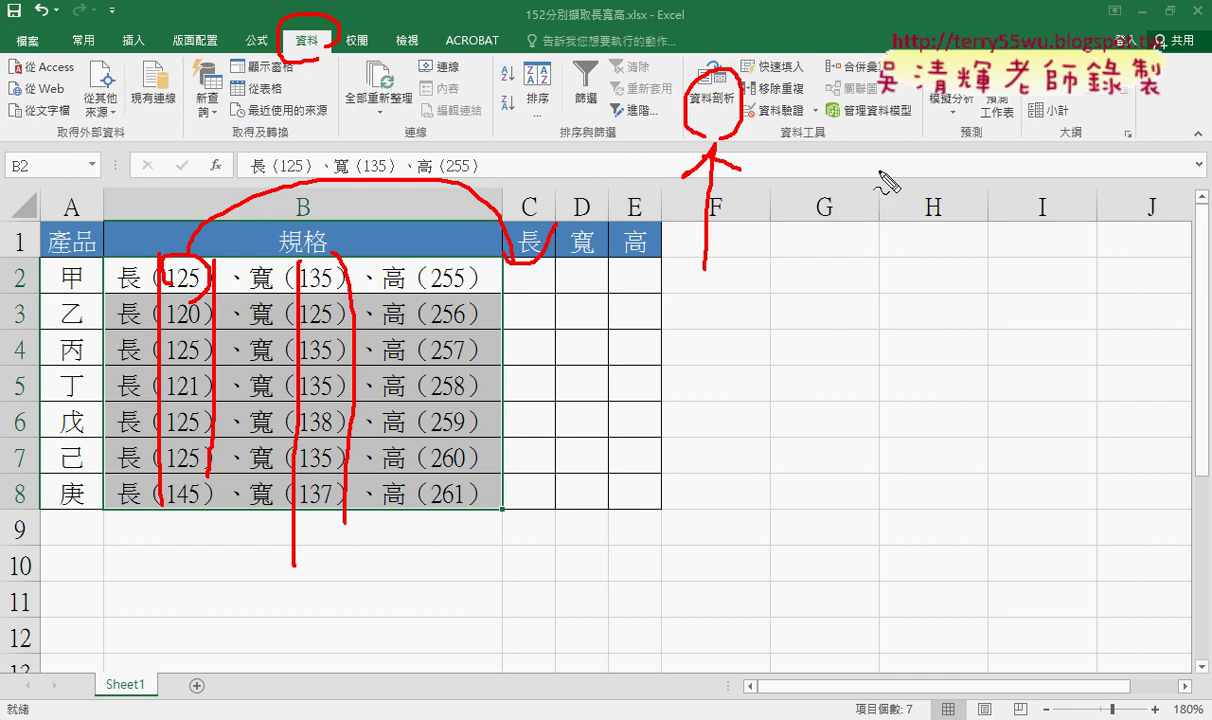
pyautogui.moveTo(714, 128); pyautogui.dragTo(731, 110)
pyautogui.moveTo(713, 117); pyautogui.dragTo(729, 117)
pyautogui.moveTo(712, 66); pyautogui.dragTo(697, 132)
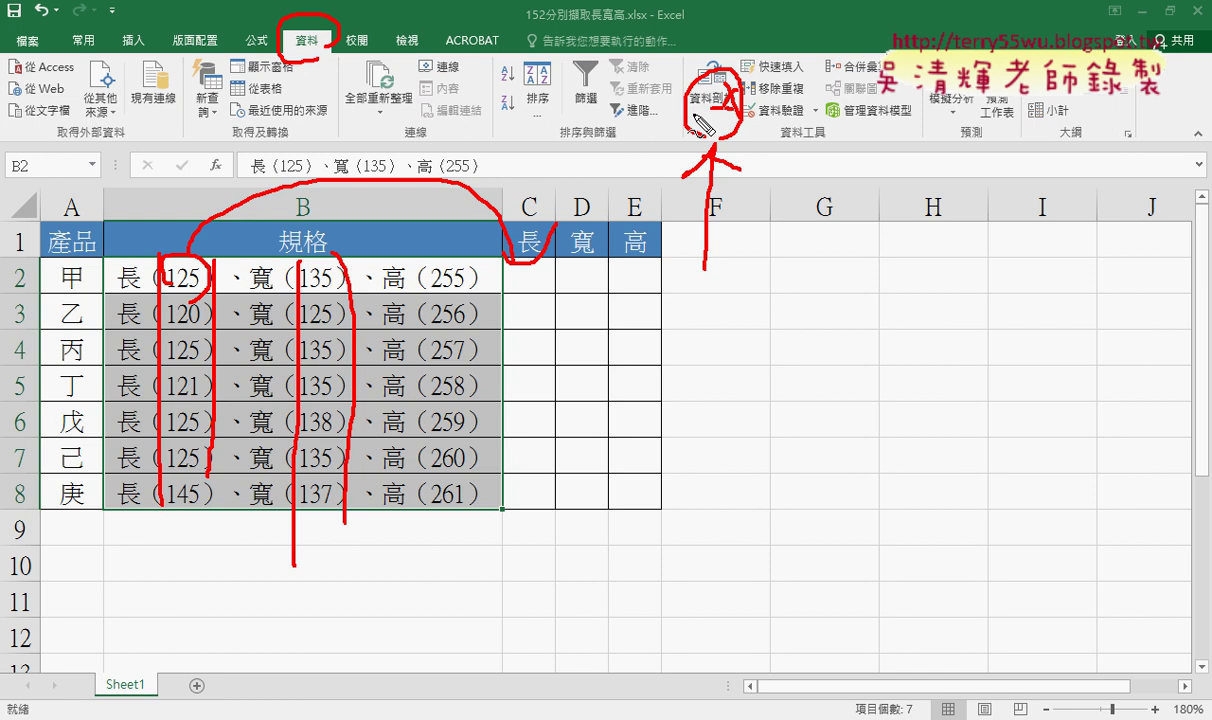
pyautogui.press('Escape')
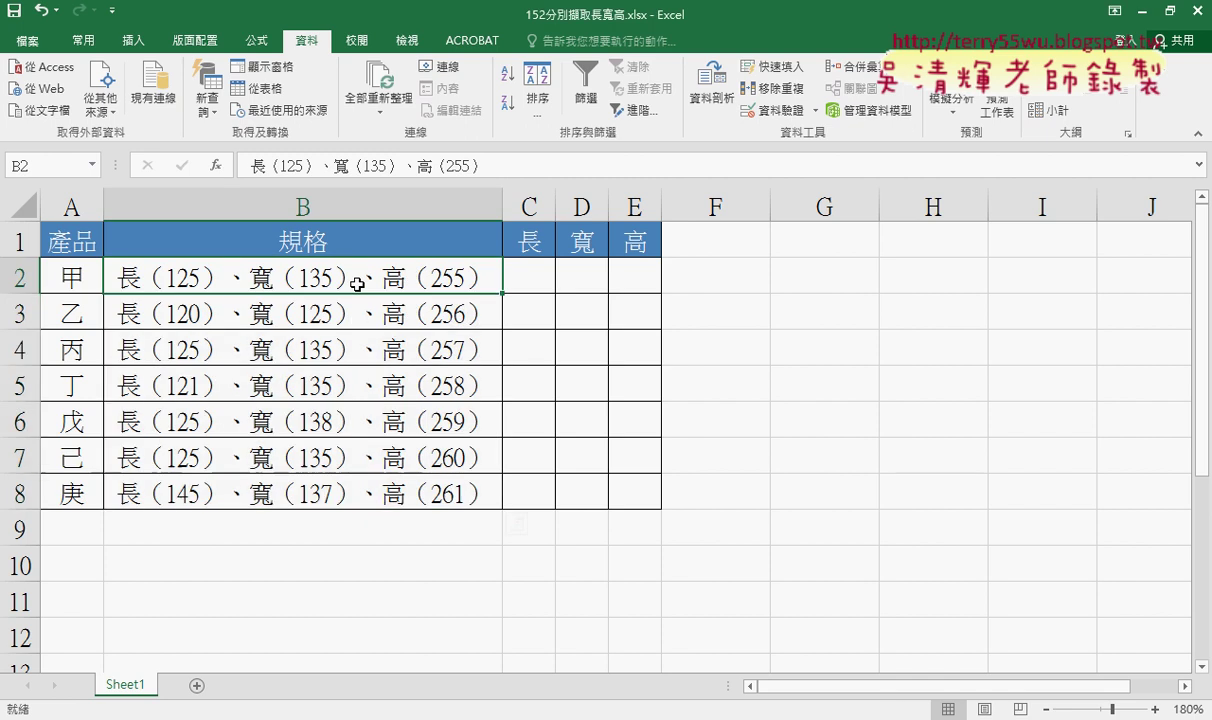
# Run 資料剖析 (Text to Columns) on B2:B8 and move the wizard to the right.
pyautogui.moveTo(341, 268); pyautogui.dragTo(363, 489)
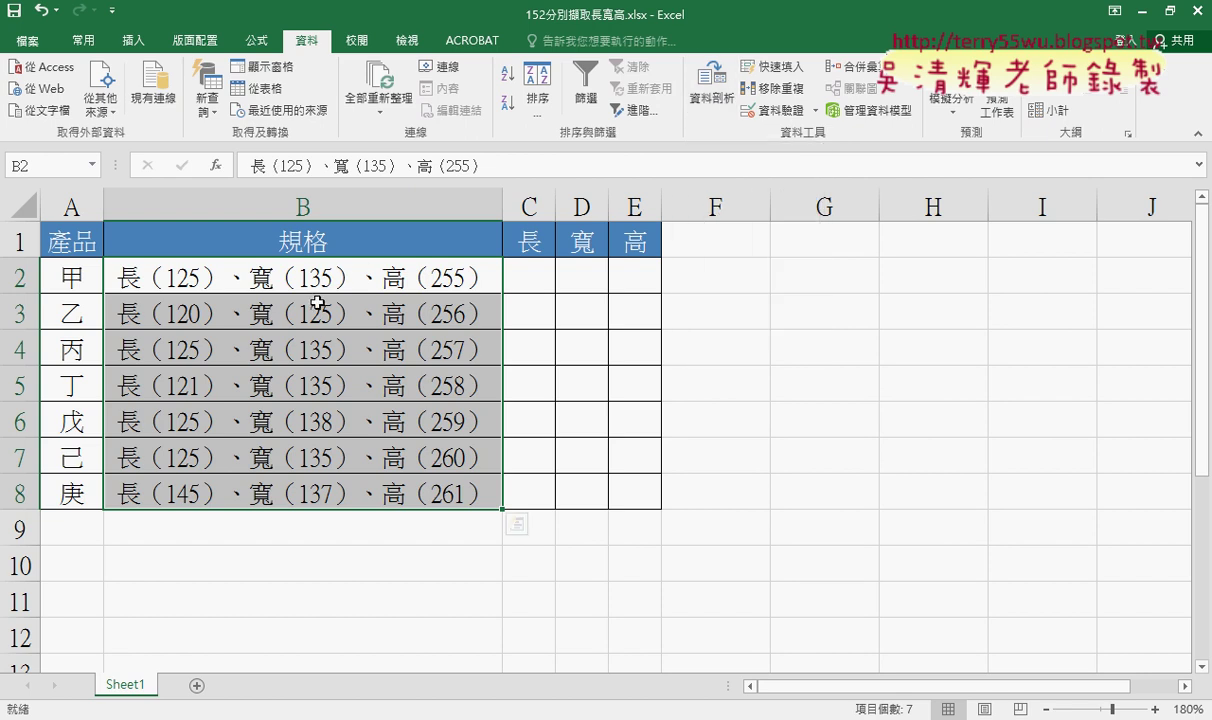
pyautogui.moveTo(712, 88)
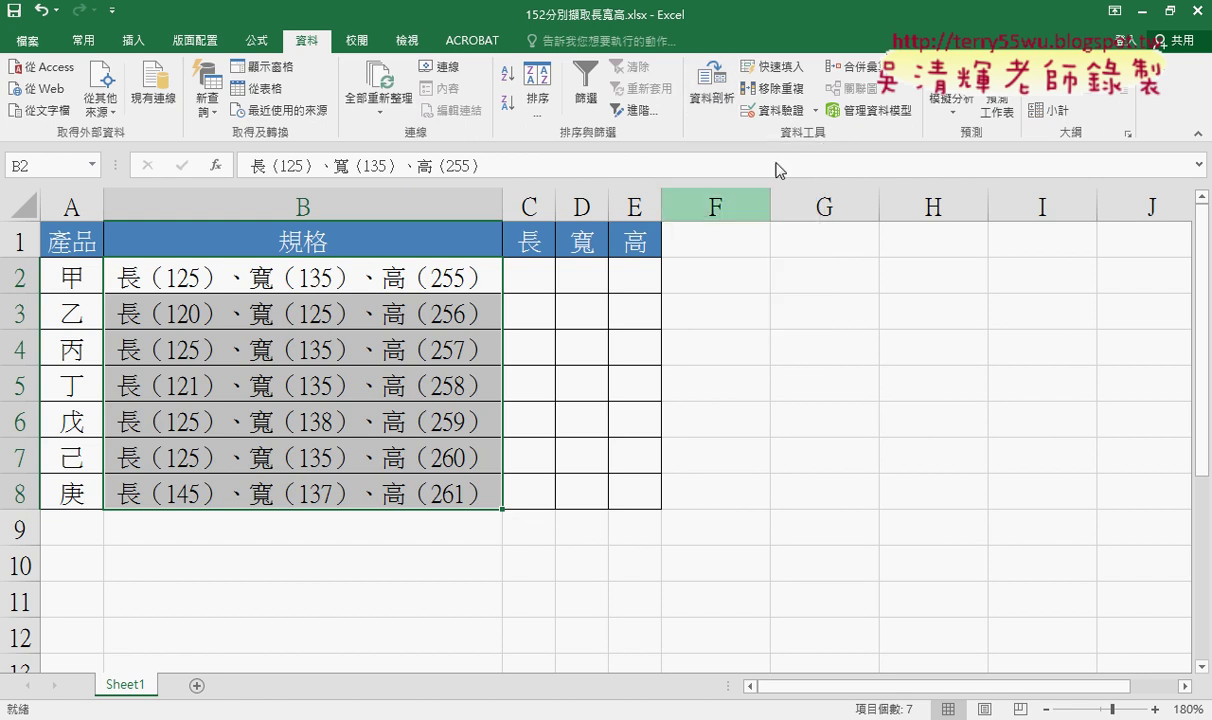
pyautogui.click(714, 96)
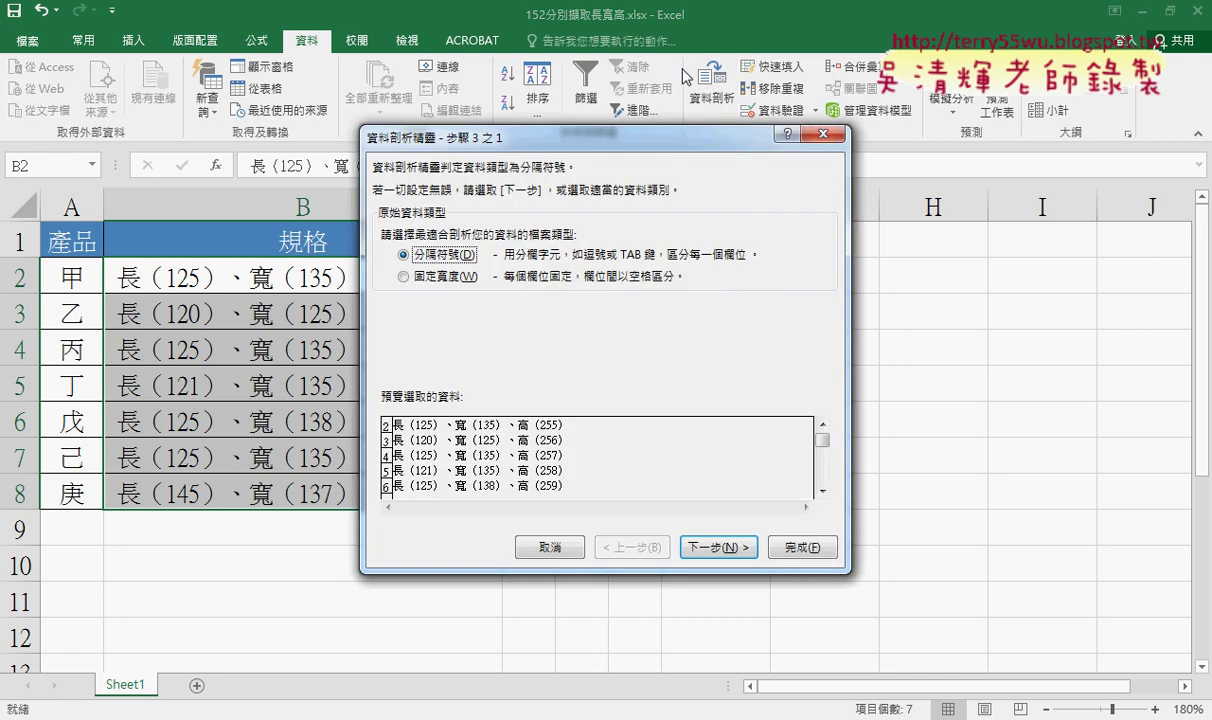
pyautogui.moveTo(643, 135); pyautogui.dragTo(818, 130)
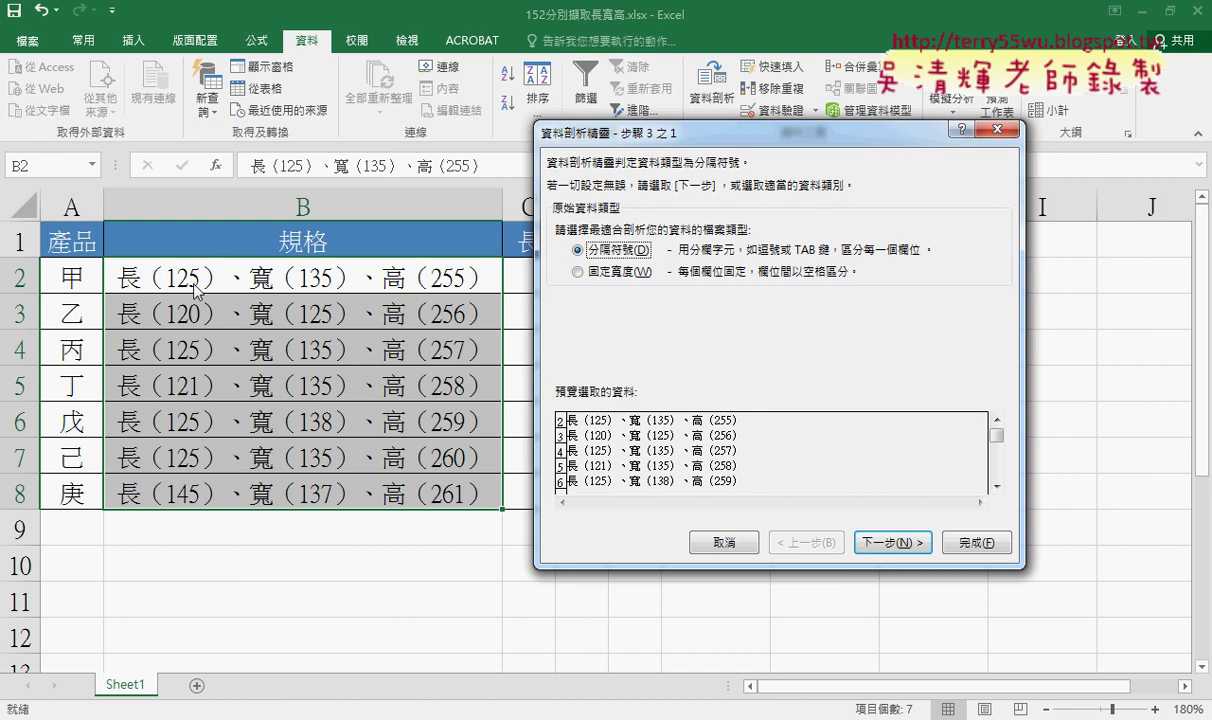
# Choose 固定寬度 (Fixed width) as the split type and advance to step 2.
pyautogui.click(899, 543)
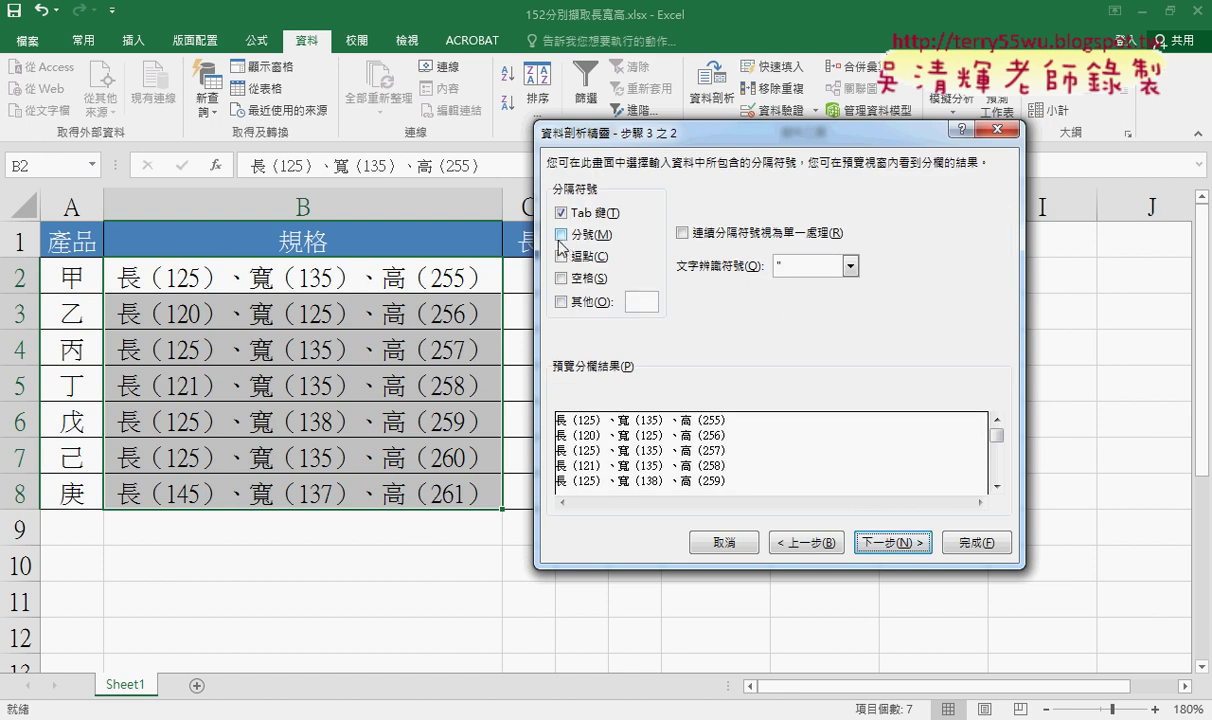
pyautogui.click(562, 302)
pyautogui.click(561, 301)
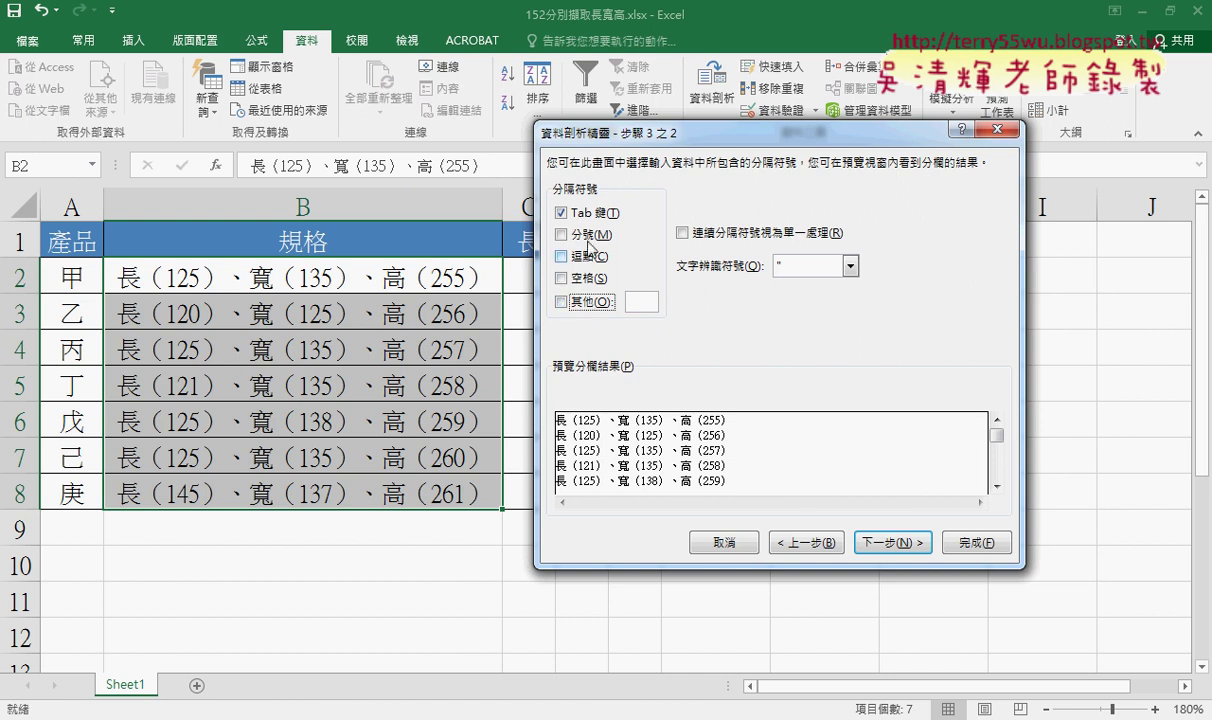
pyautogui.click(815, 541)
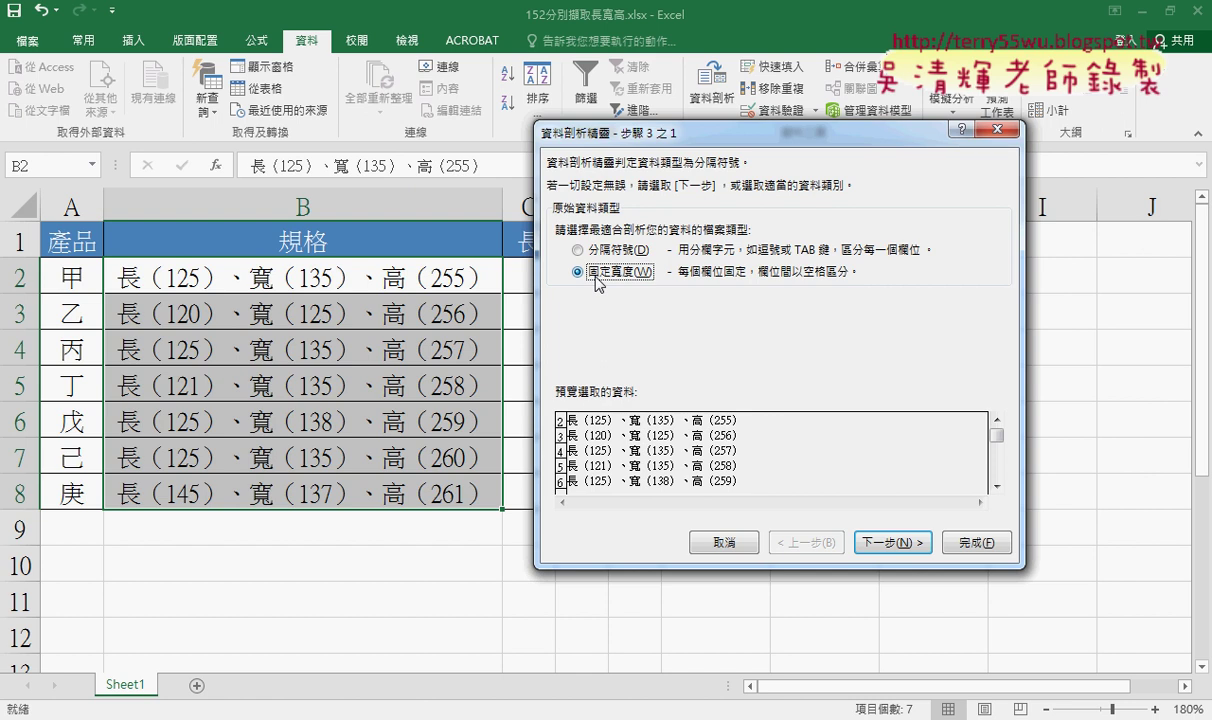
pyautogui.click(886, 541)
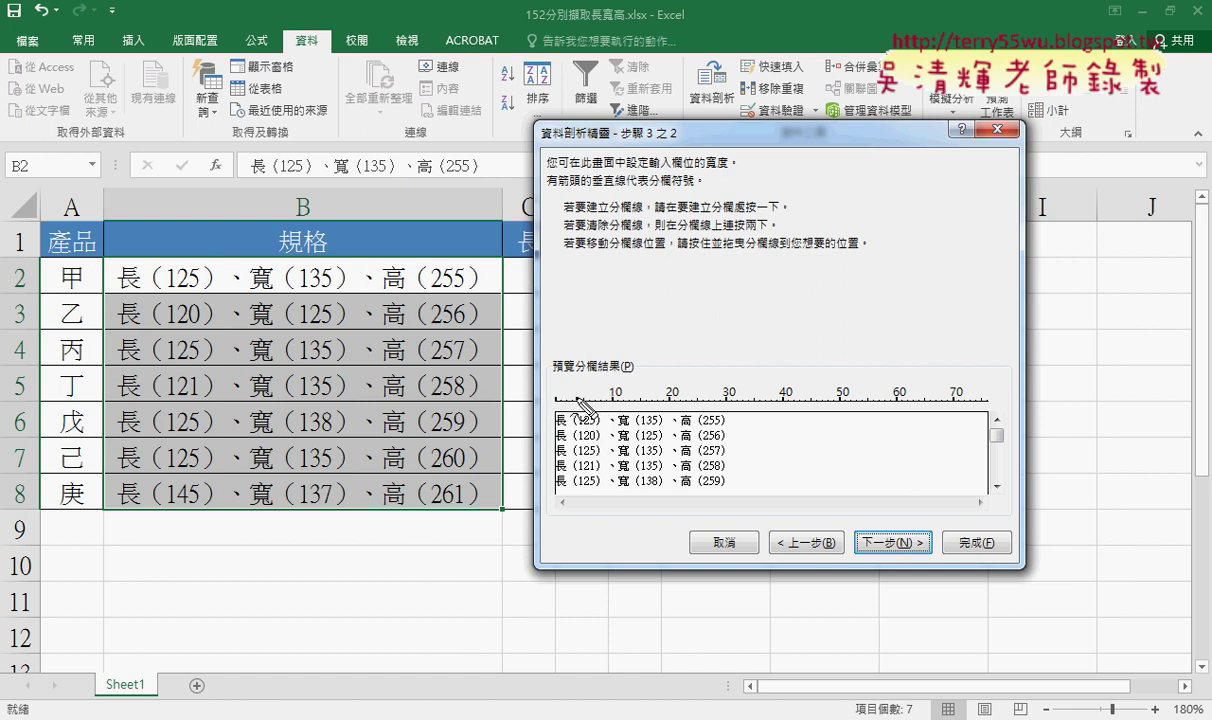
# Place six break lines in the preview, one before and one after each length, width and height number.
pyautogui.click(577, 401)
pyautogui.click(596, 401)
pyautogui.click(638, 402)
pyautogui.click(660, 402)
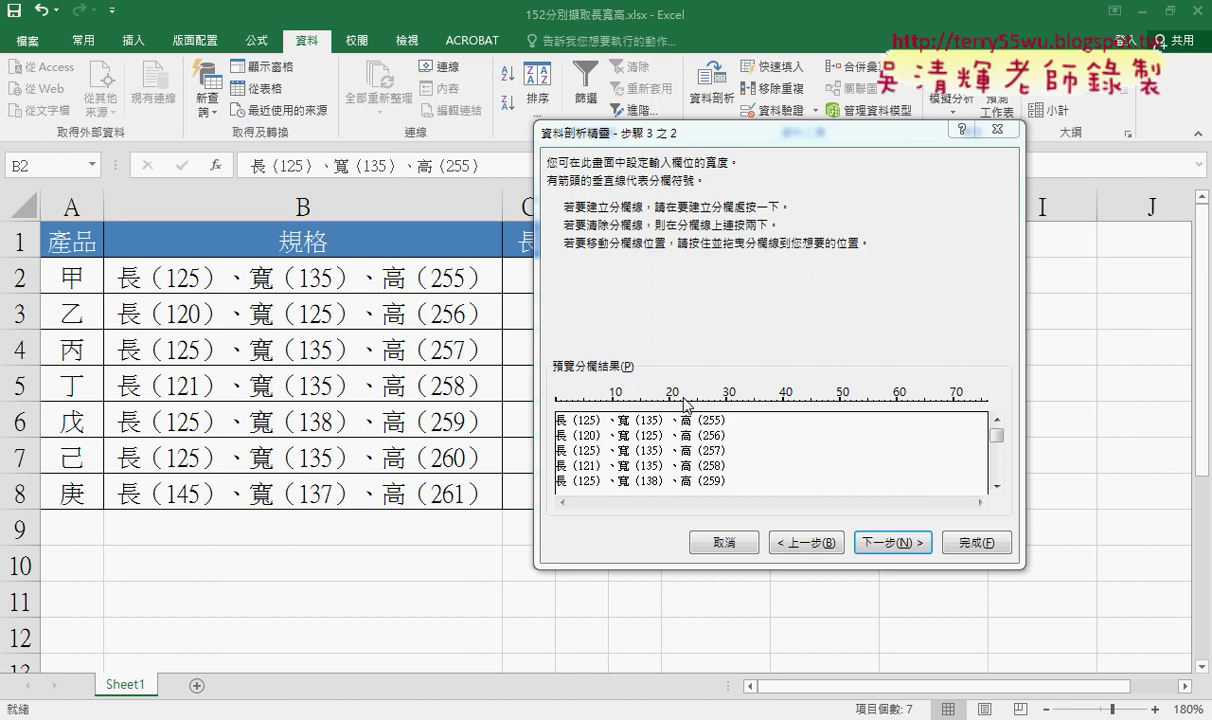
pyautogui.click(577, 403)
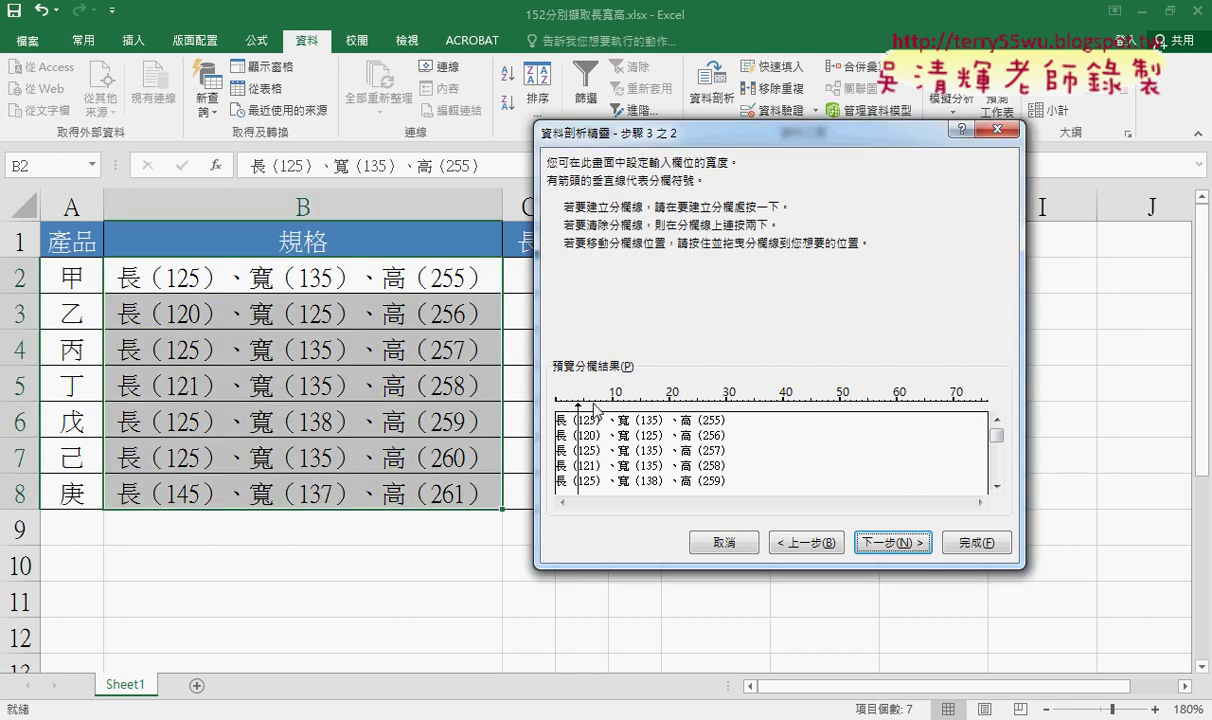
pyautogui.click(595, 404)
pyautogui.click(640, 404)
pyautogui.click(657, 404)
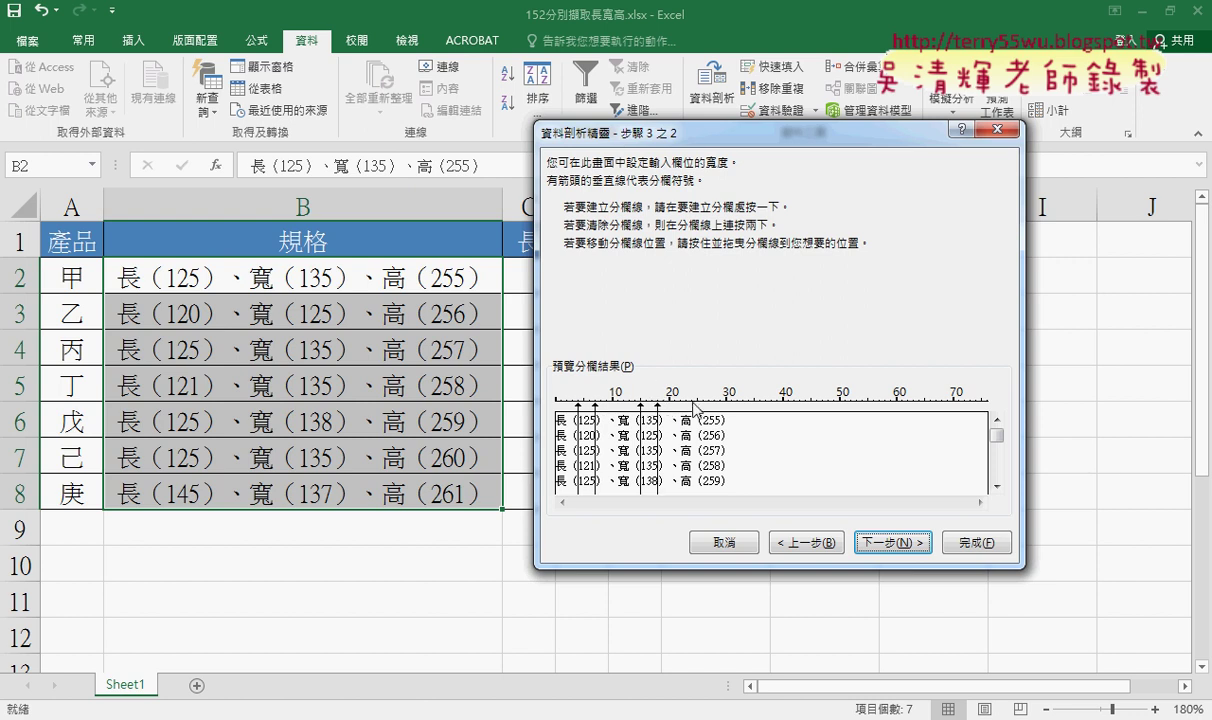
pyautogui.click(703, 404)
pyautogui.click(737, 404)
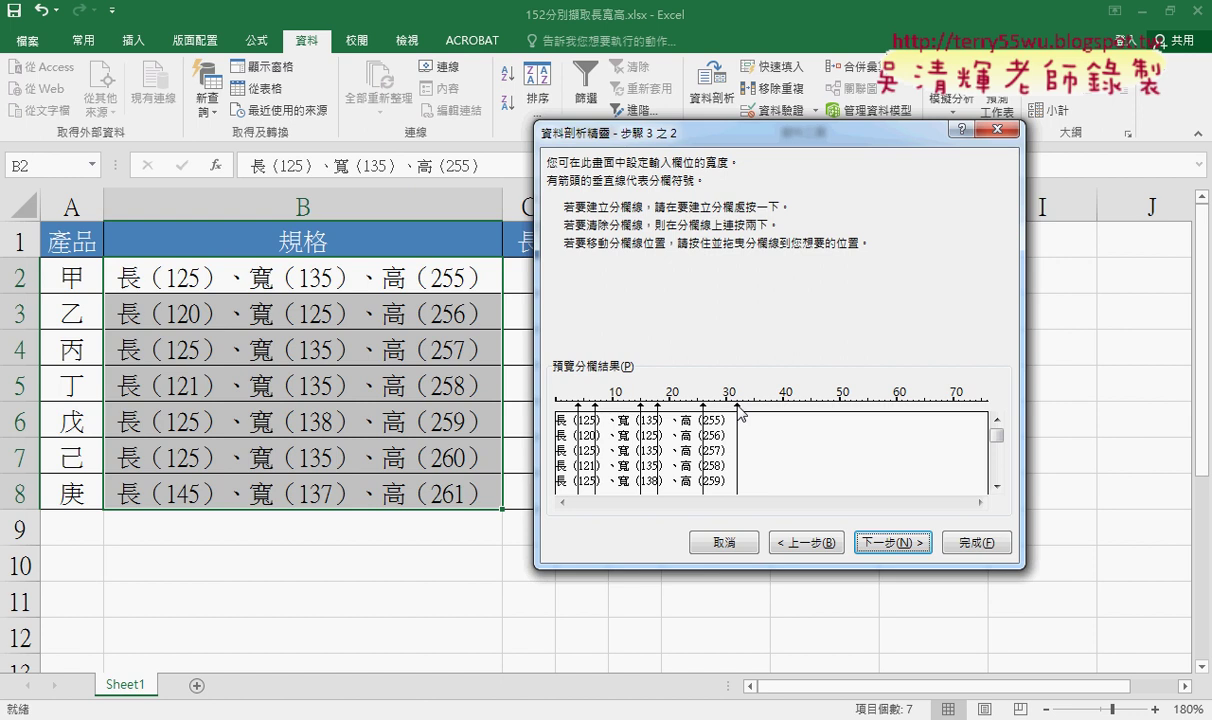
pyautogui.moveTo(740, 410); pyautogui.dragTo(720, 415)
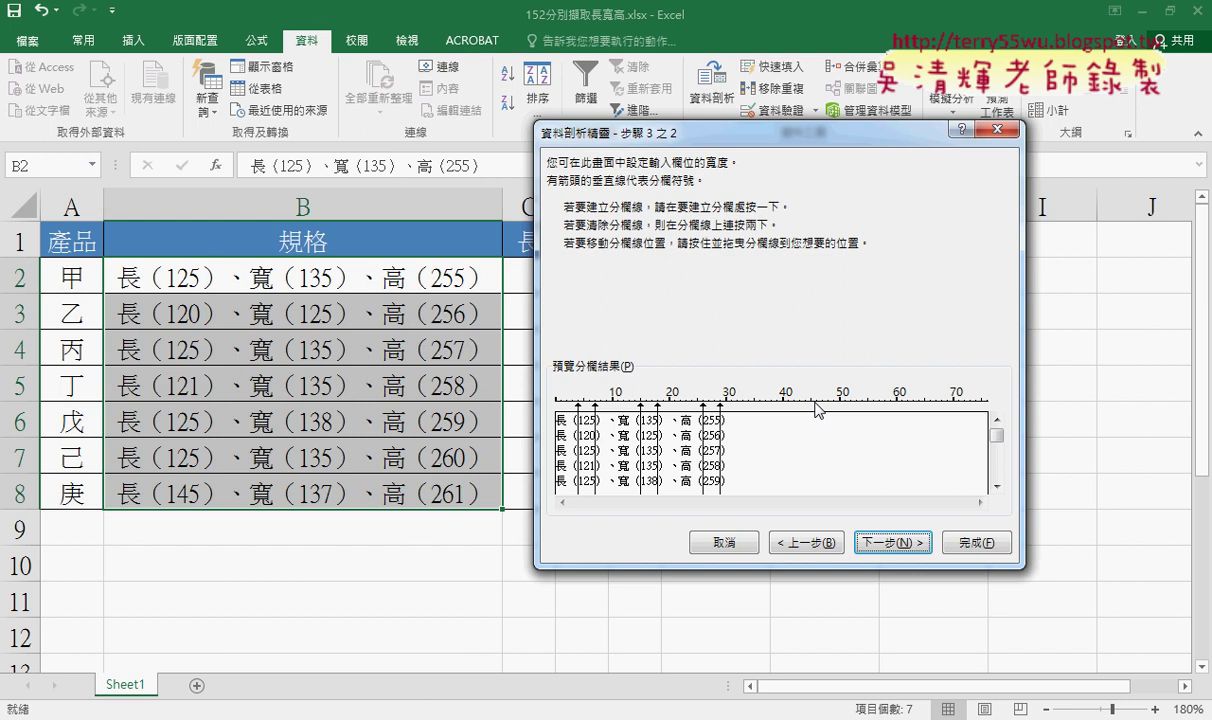
# In step 3, set the leading 長（ column to 不匯入此欄 (skip).
pyautogui.click(868, 542)
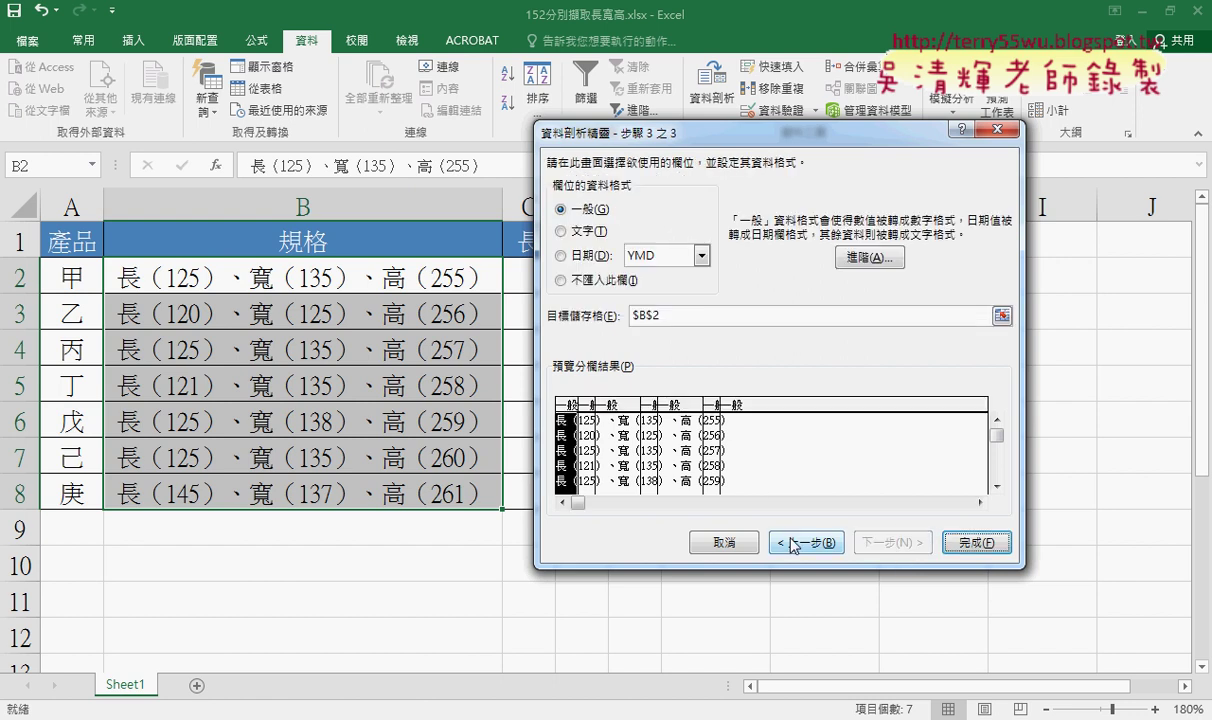
pyautogui.click(806, 545)
pyautogui.click(893, 542)
pyautogui.click(593, 431)
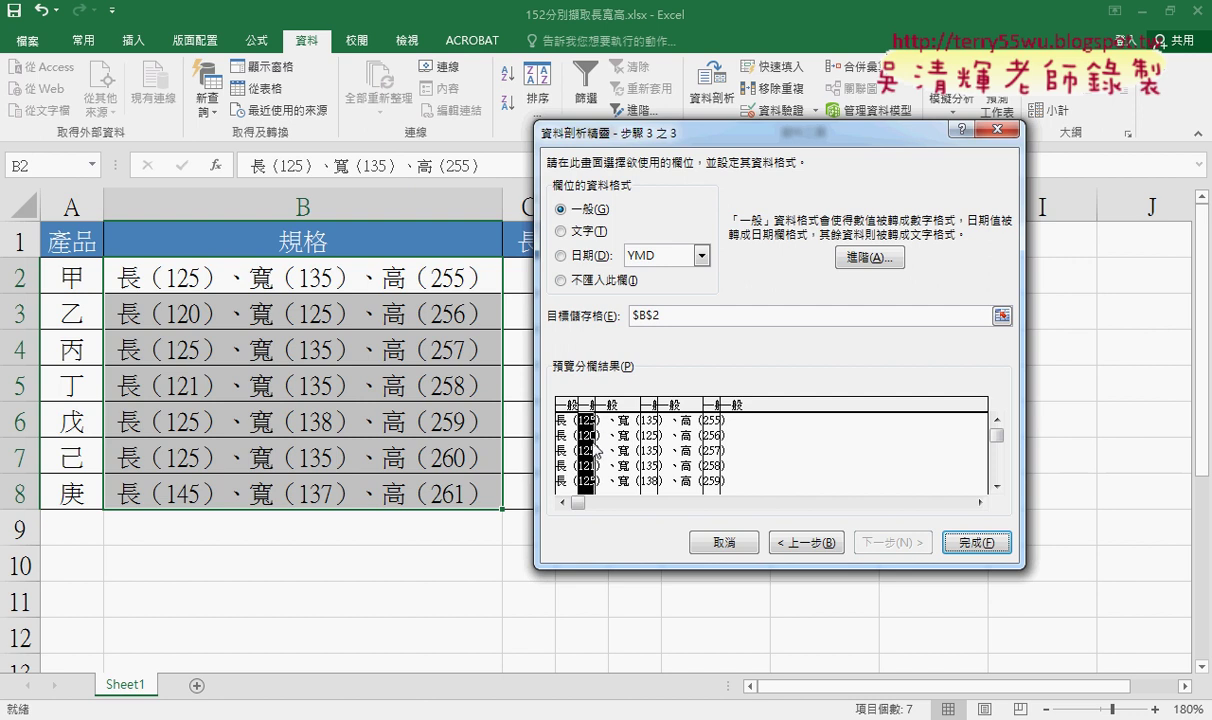
pyautogui.click(565, 440)
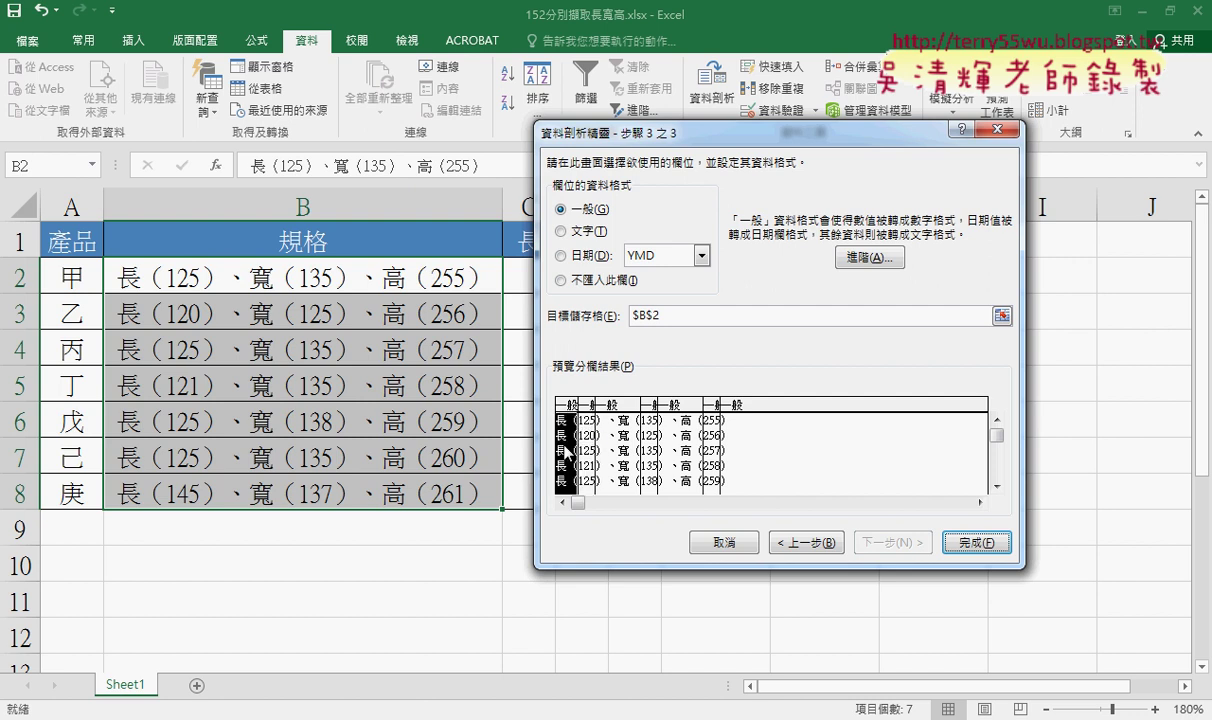
pyautogui.click(575, 283)
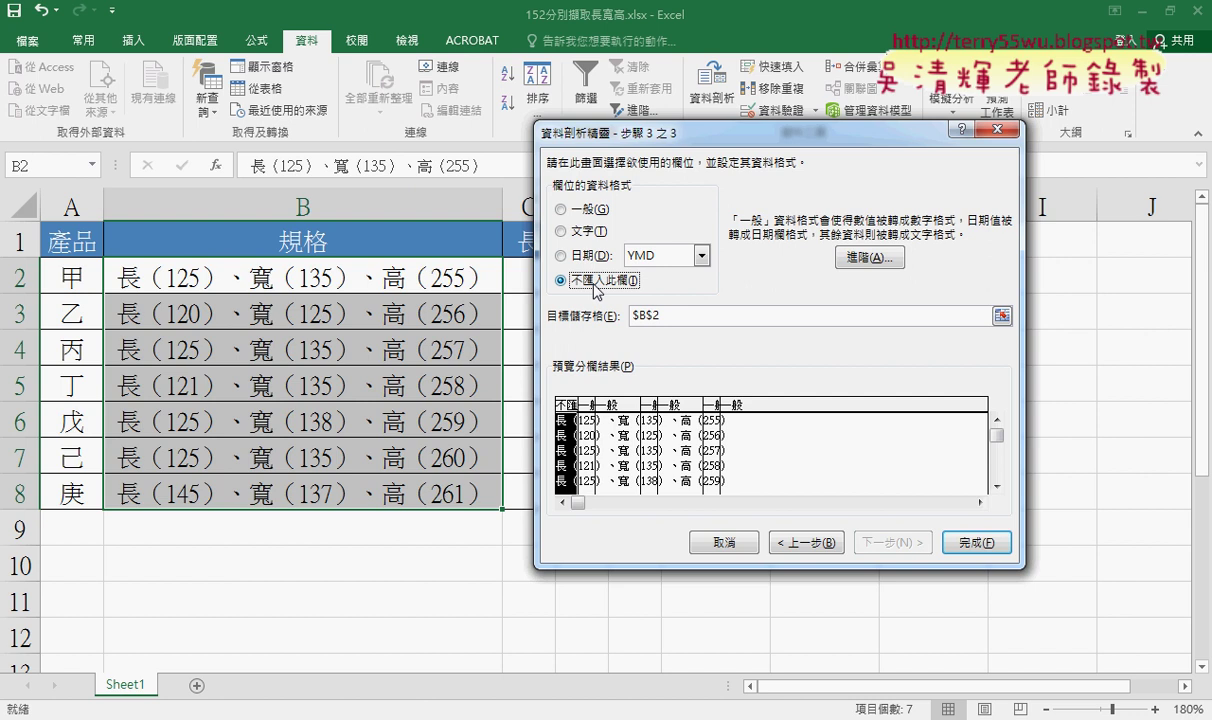
# Also skip the 、寬（, 、高（ and trailing ） columns, keeping only the numbers.
pyautogui.click(615, 427)
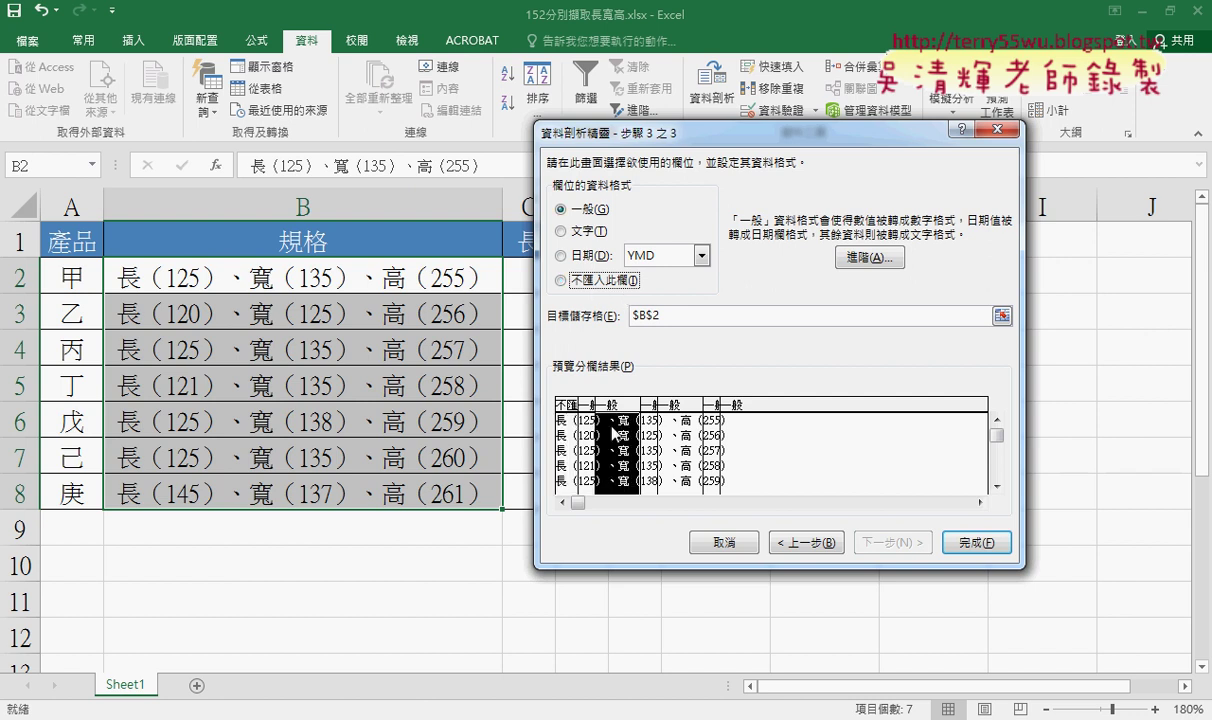
pyautogui.click(561, 280)
pyautogui.click(675, 435)
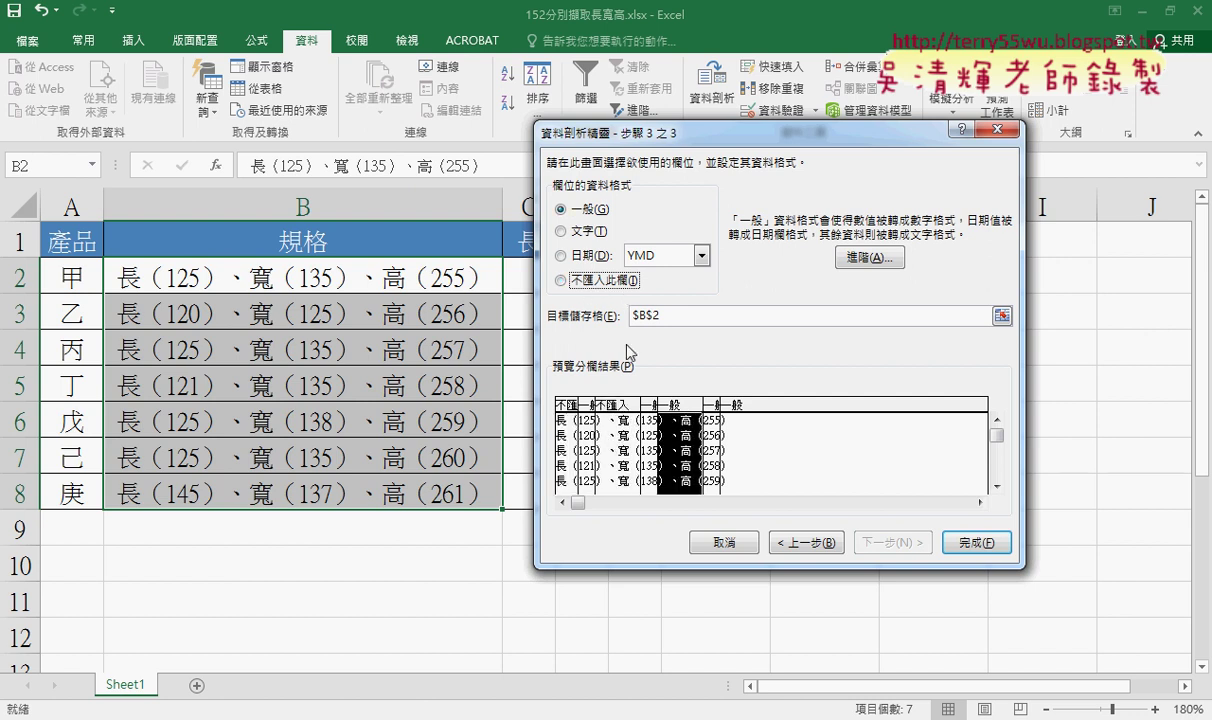
pyautogui.click(561, 280)
pyautogui.click(745, 430)
pyautogui.click(588, 285)
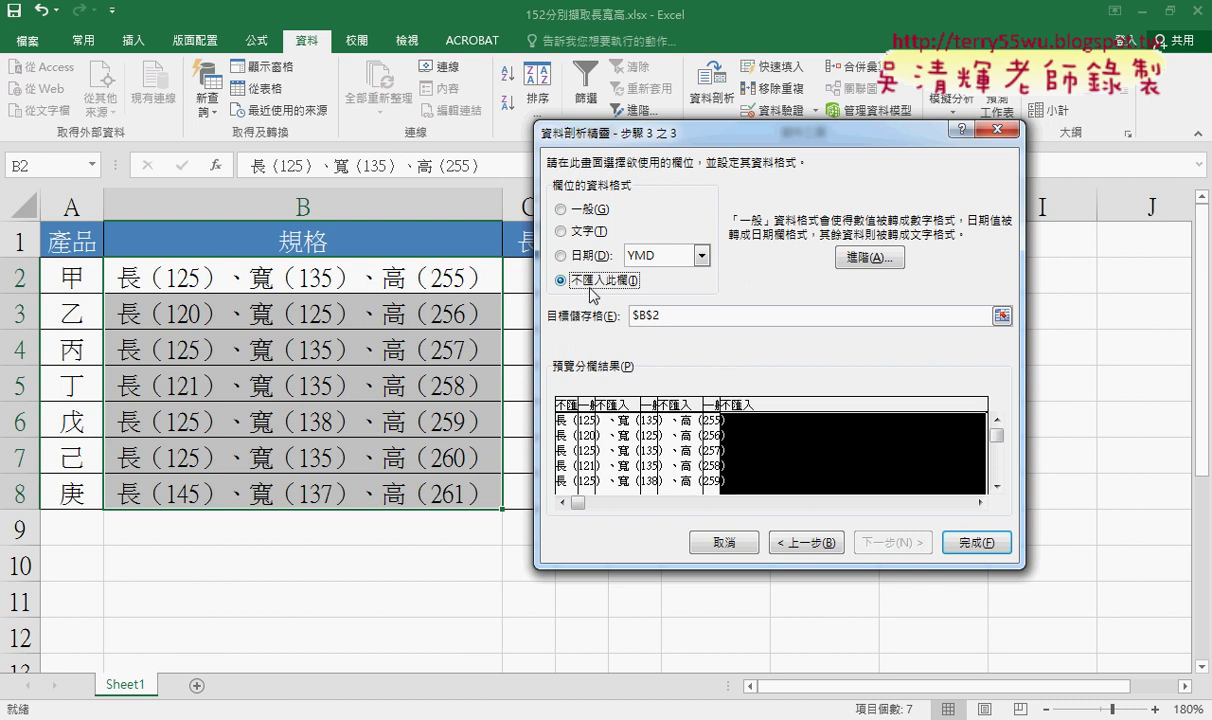
# Change the Text to Columns destination from $B$2 to =$C$2.
pyautogui.moveTo(665, 129); pyautogui.dragTo(810, 126)
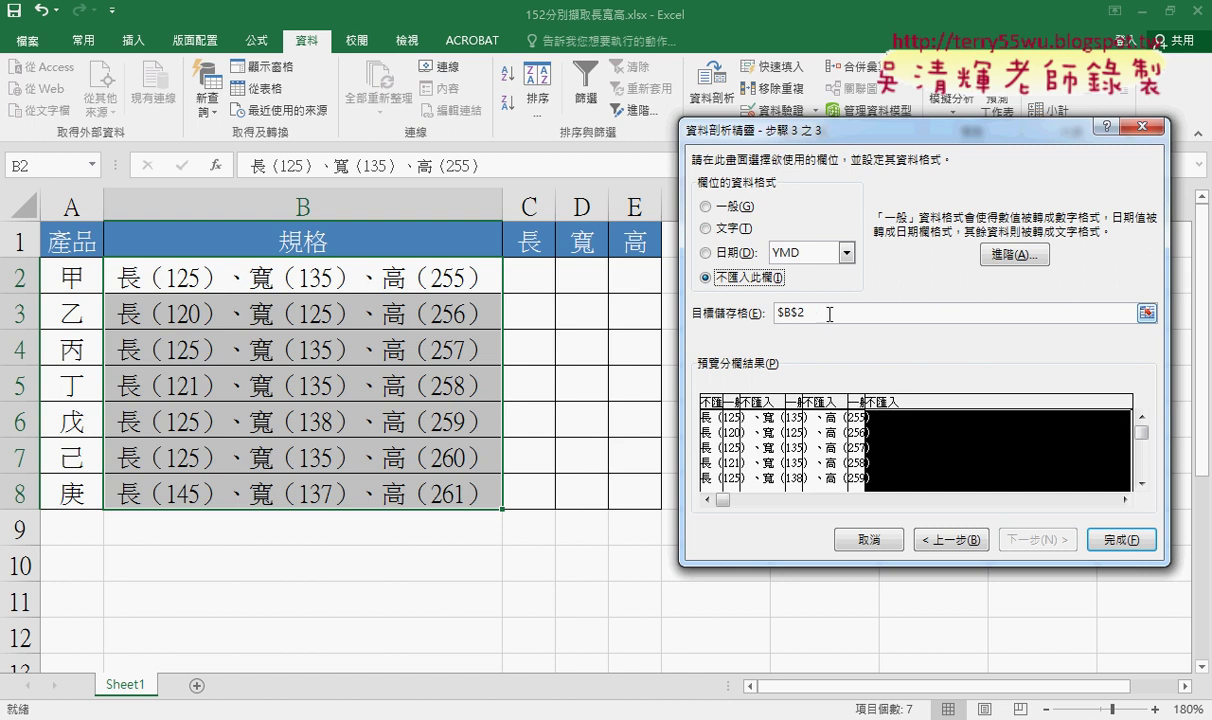
pyautogui.click(300, 278)
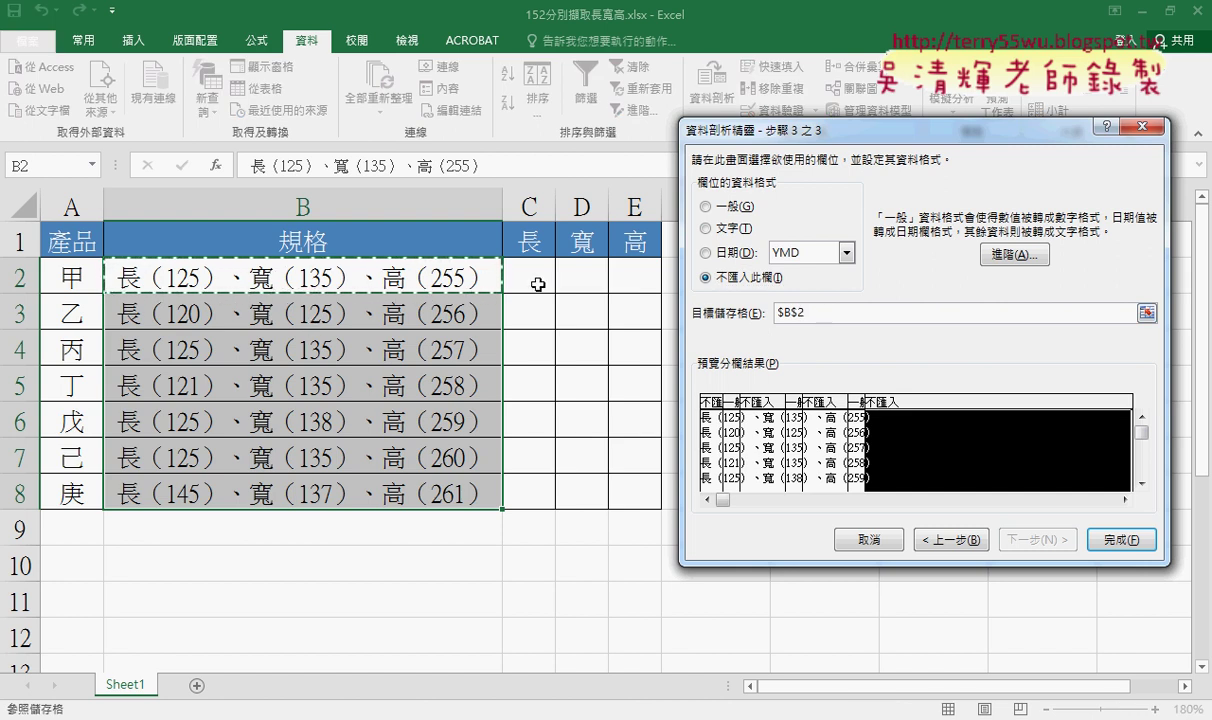
pyautogui.moveTo(816, 313); pyautogui.dragTo(621, 299)
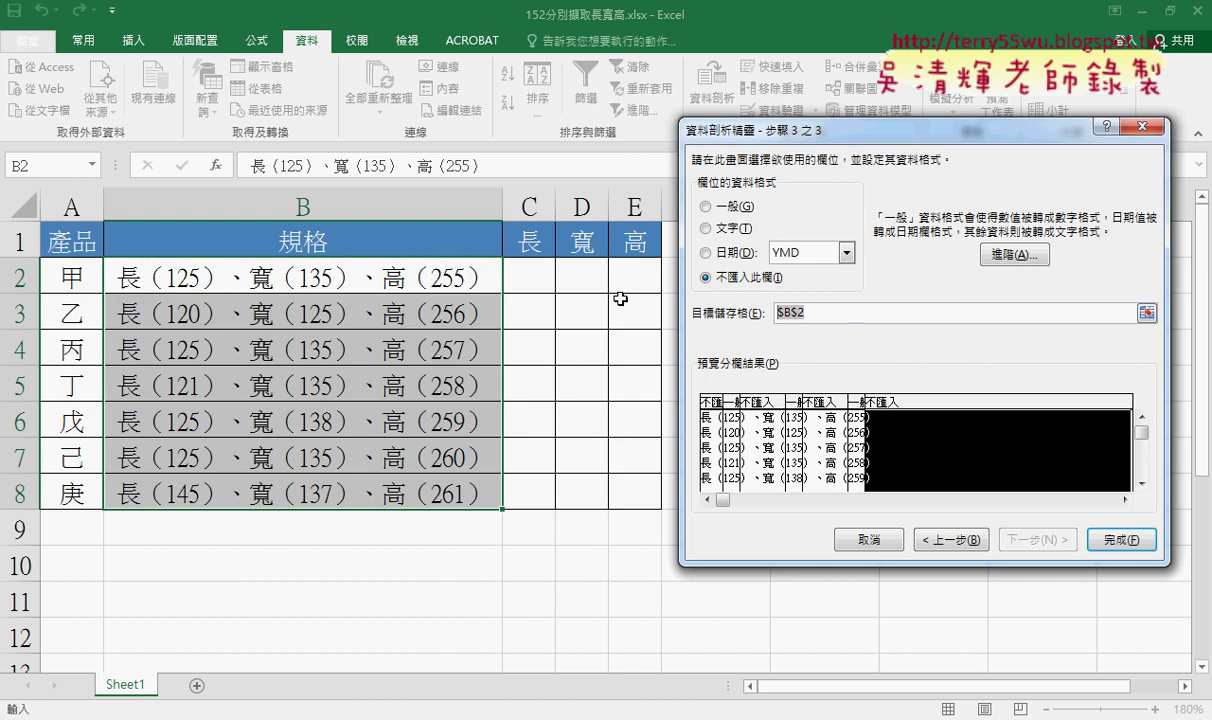
pyautogui.click(532, 280)
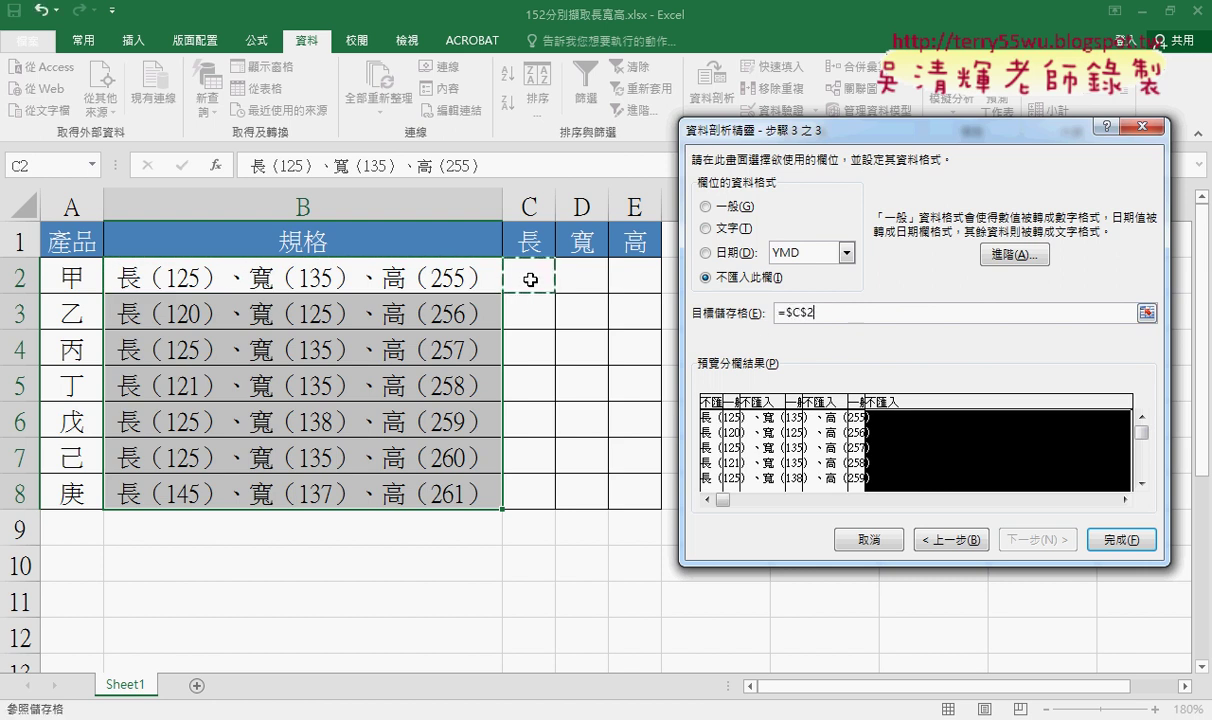
pyautogui.moveTo(172, 292)
pyautogui.mouseDown()
pyautogui.moveTo(162, 266)
pyautogui.moveTo(510, 240)
pyautogui.mouseUp()
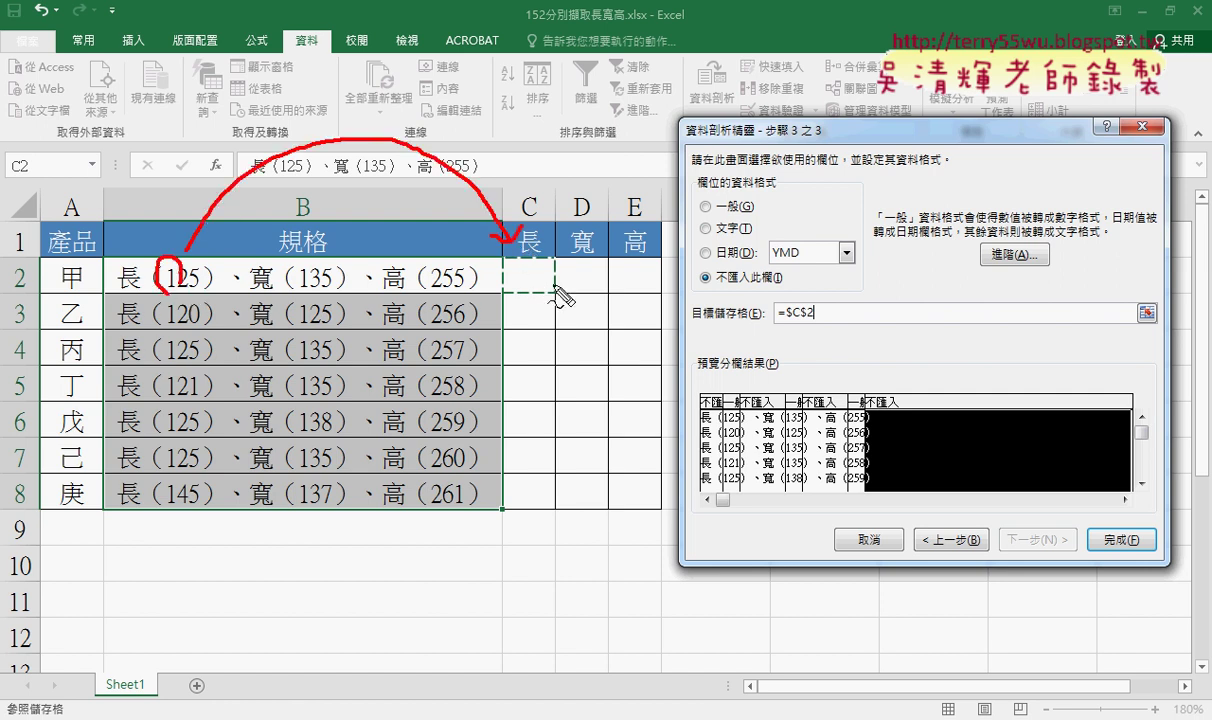
pyautogui.moveTo(525, 295); pyautogui.dragTo(634, 452)
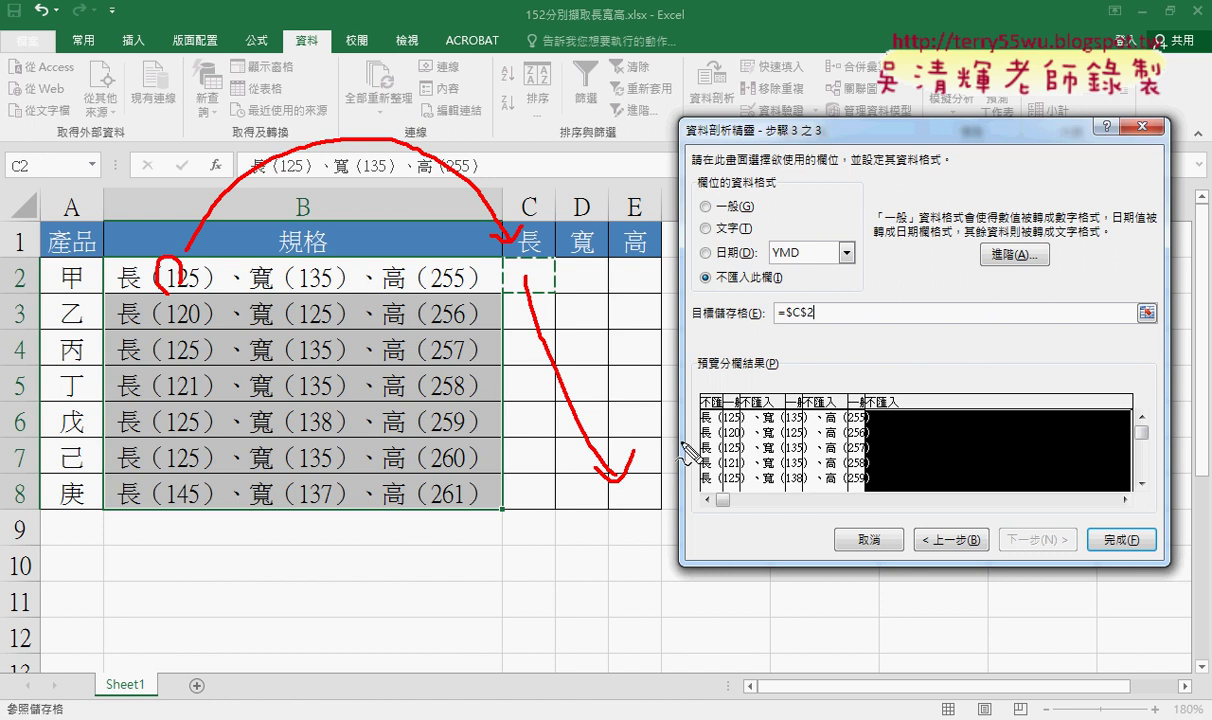
pyautogui.press('Escape')
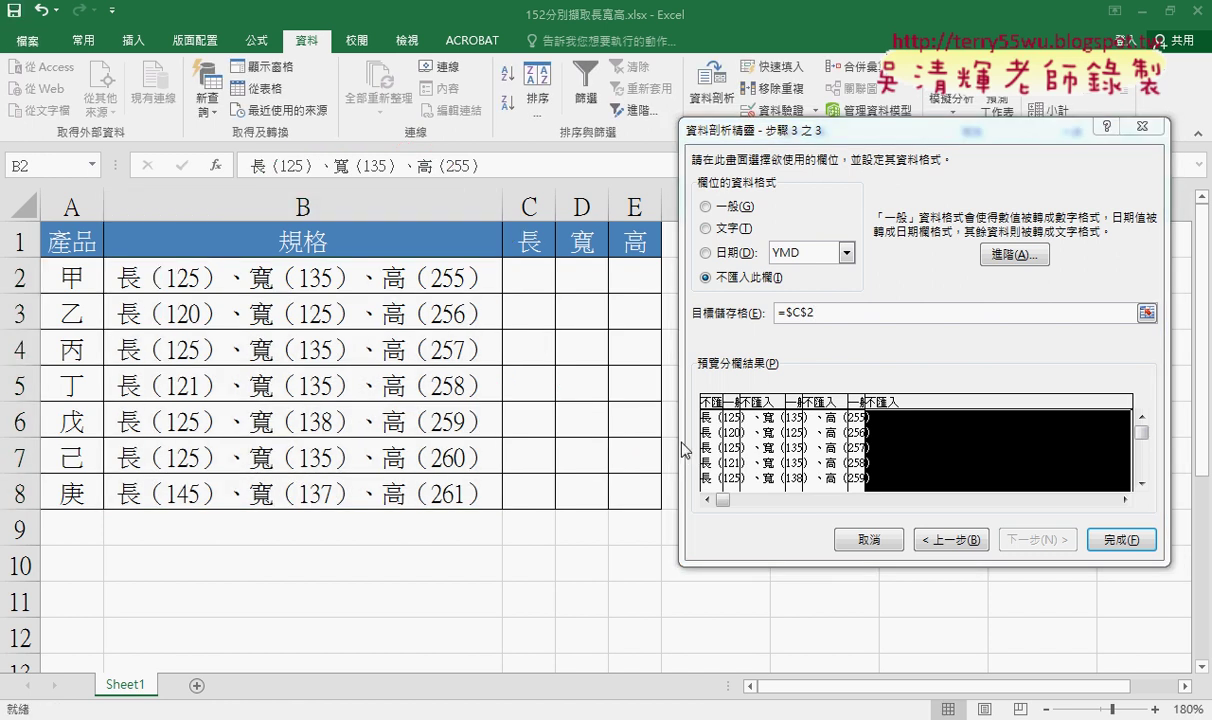
# Finish the wizard and confirm replacing existing data so C2:E8 fills with the numbers.
pyautogui.click(1100, 543)
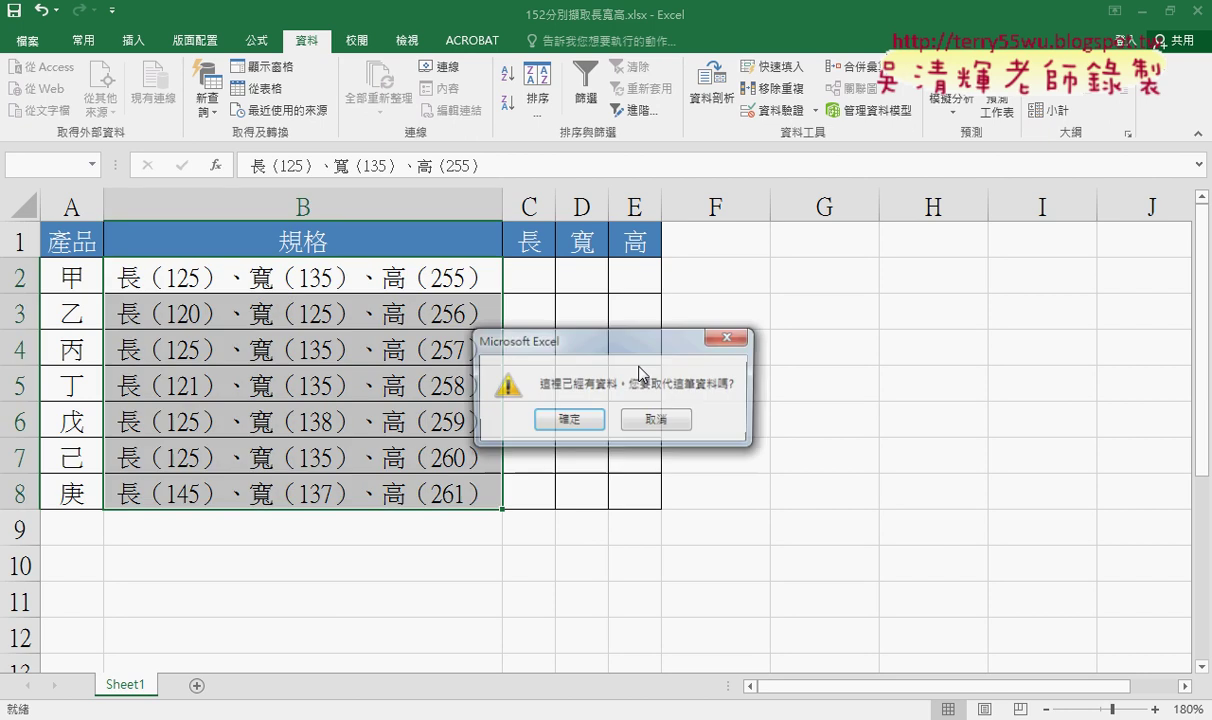
pyautogui.moveTo(611, 320); pyautogui.dragTo(893, 200)
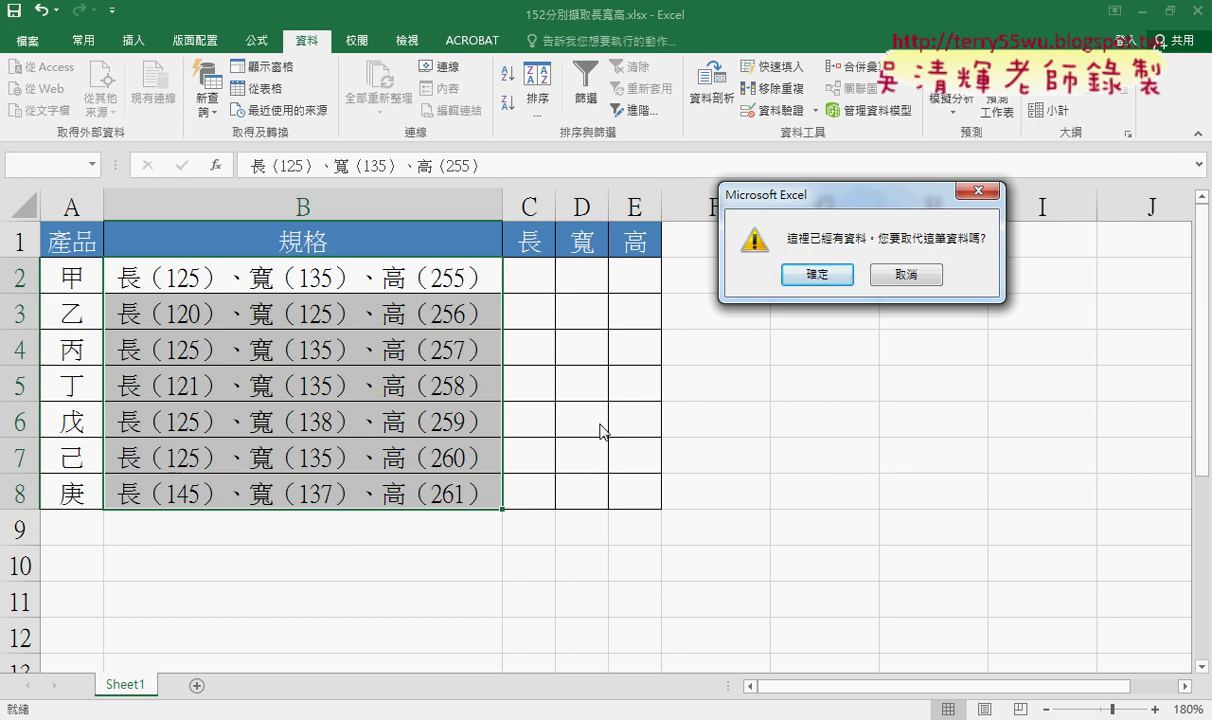
pyautogui.click(810, 276)
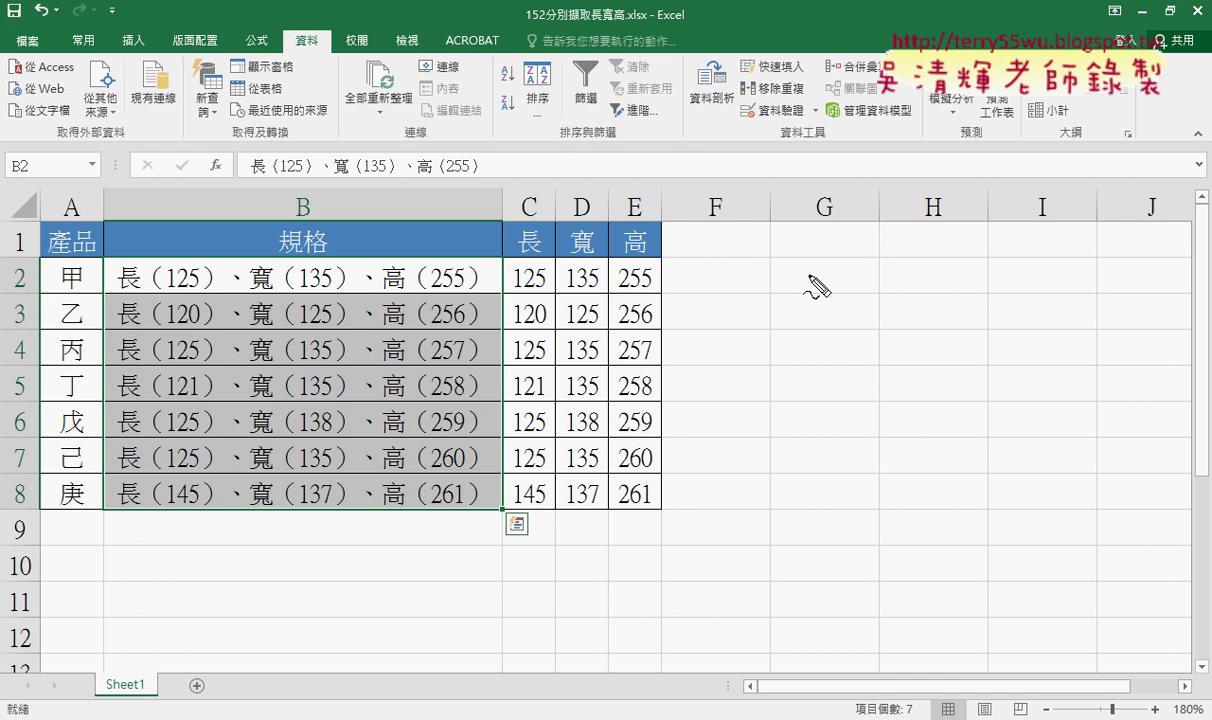
pyautogui.moveTo(168, 291)
pyautogui.mouseDown()
pyautogui.moveTo(198, 291)
pyautogui.moveTo(196, 325)
pyautogui.mouseUp()
pyautogui.moveTo(500, 328); pyautogui.dragTo(540, 322)
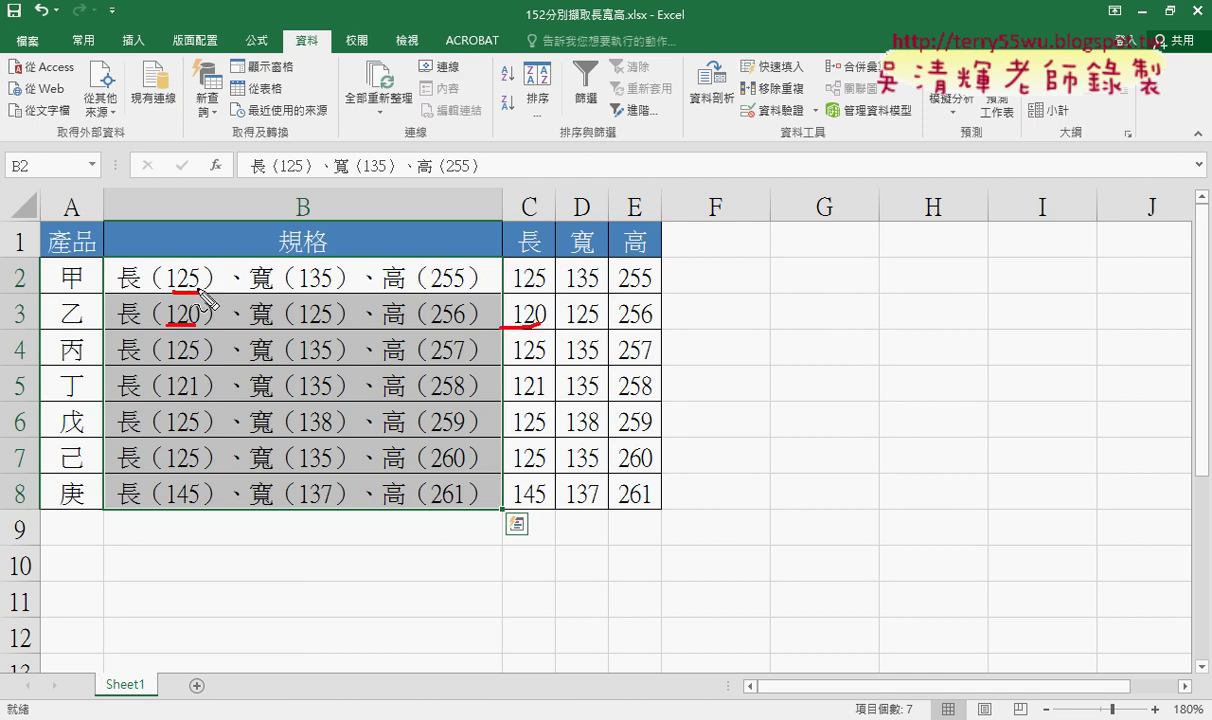
pyautogui.moveTo(299, 291); pyautogui.dragTo(333, 289)
pyautogui.moveTo(565, 291); pyautogui.dragTo(600, 289)
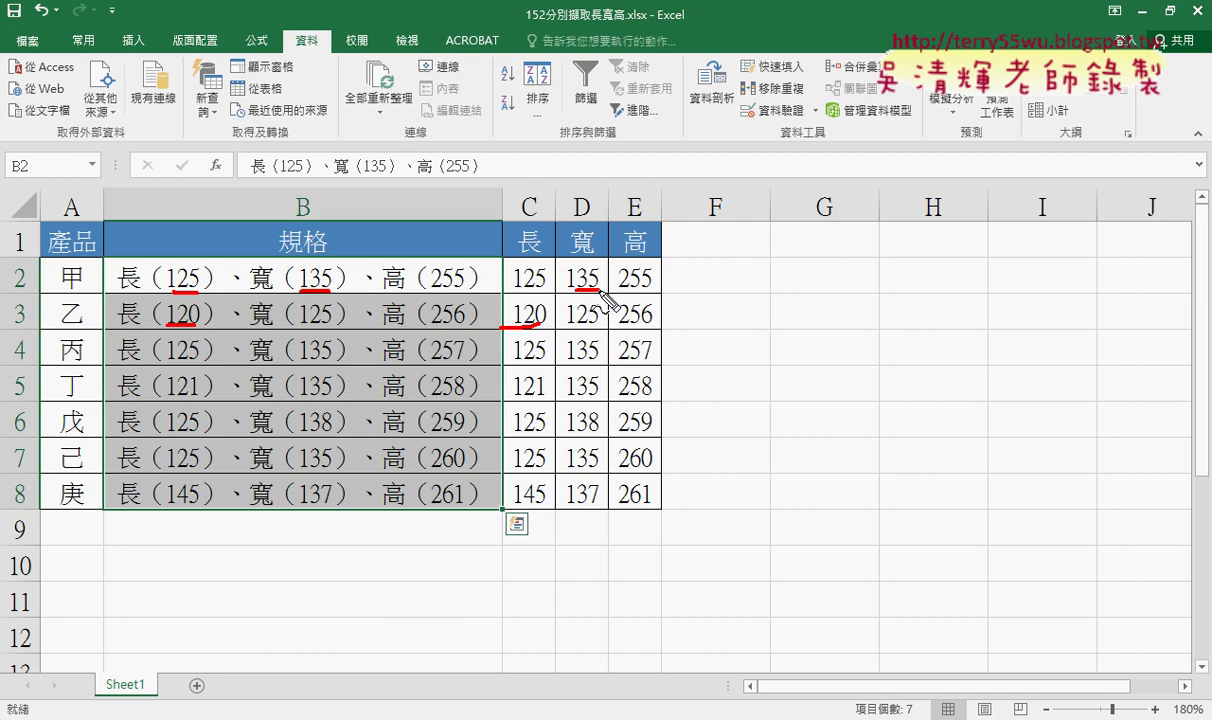
pyautogui.moveTo(566, 328); pyautogui.dragTo(604, 327)
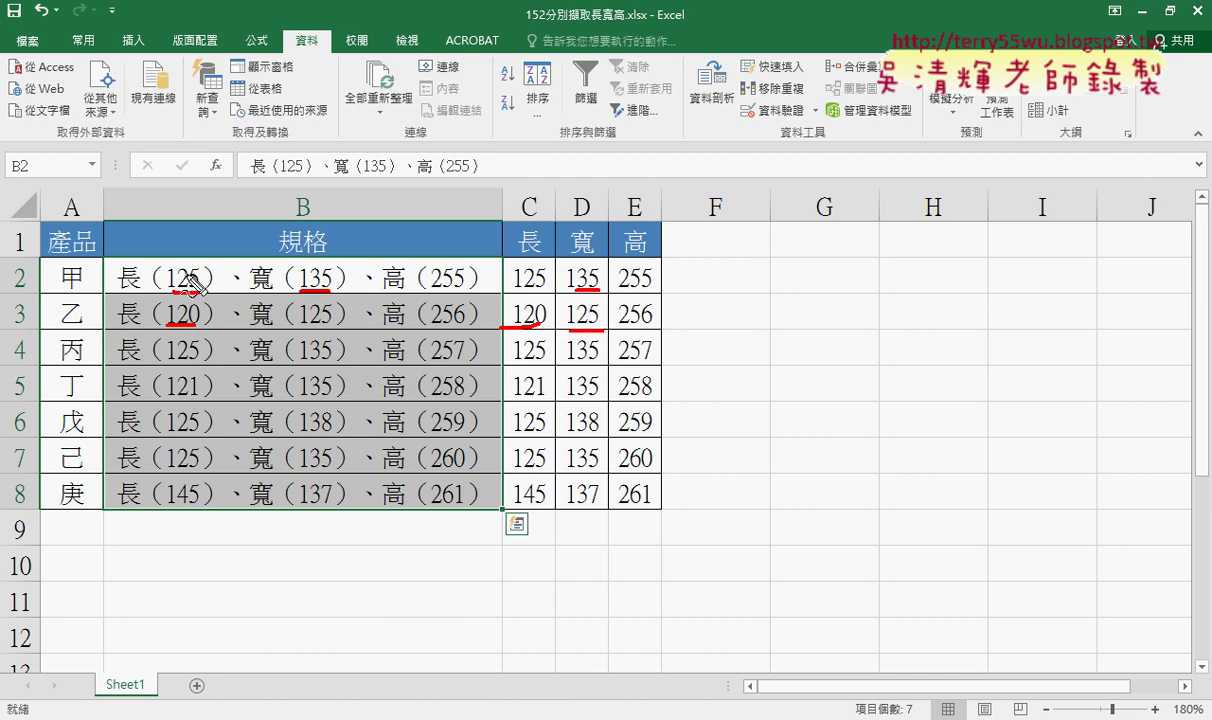
pyautogui.moveTo(189, 258); pyautogui.dragTo(537, 245)
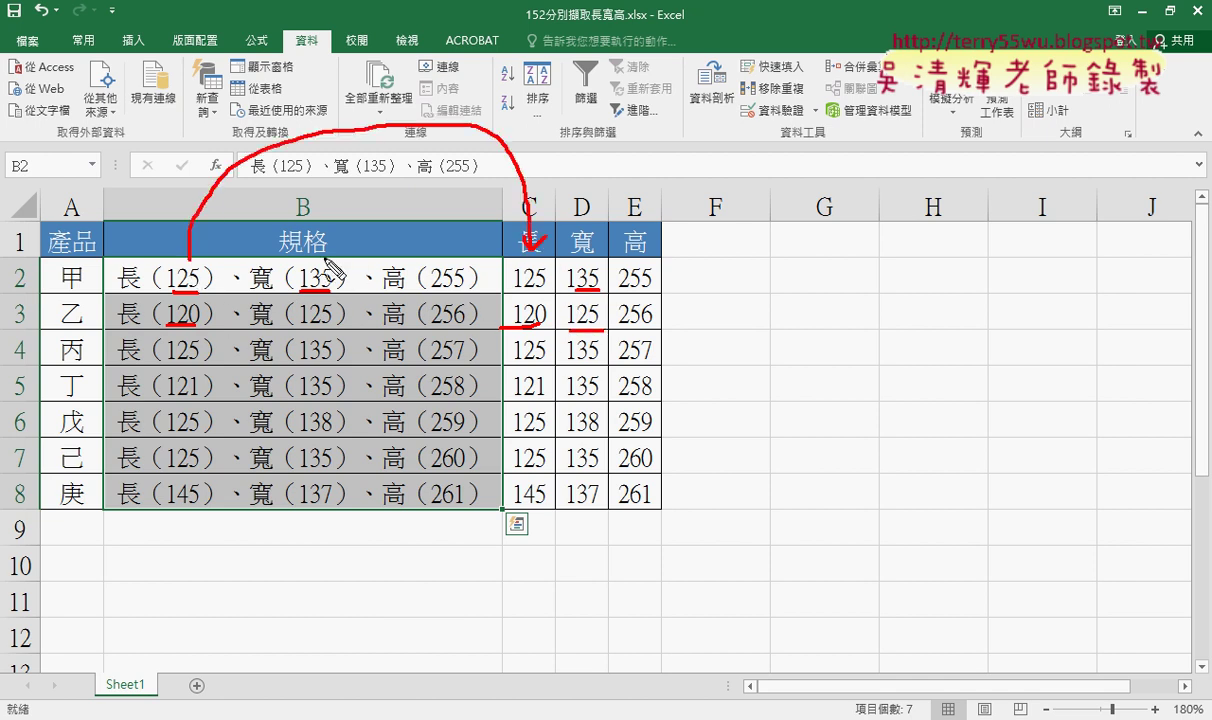
pyautogui.moveTo(322, 258); pyautogui.dragTo(618, 230)
pyautogui.moveTo(461, 258); pyautogui.dragTo(648, 236)
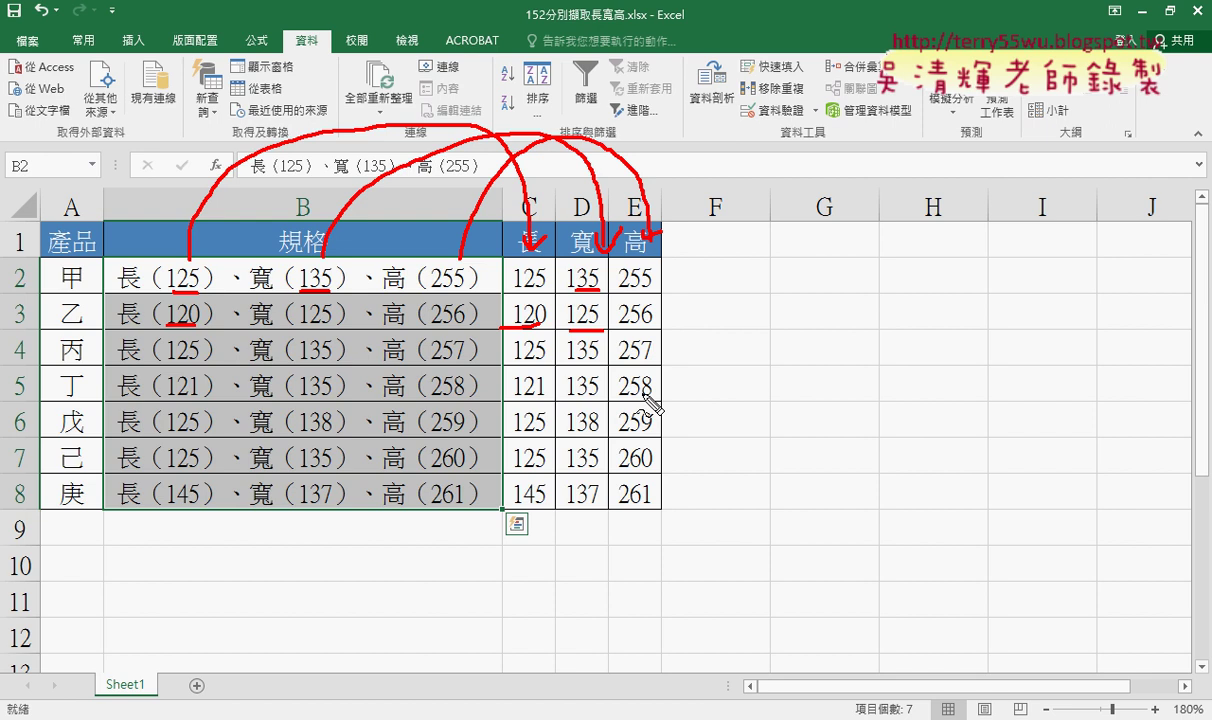
pyautogui.moveTo(745, 45); pyautogui.dragTo(757, 95)
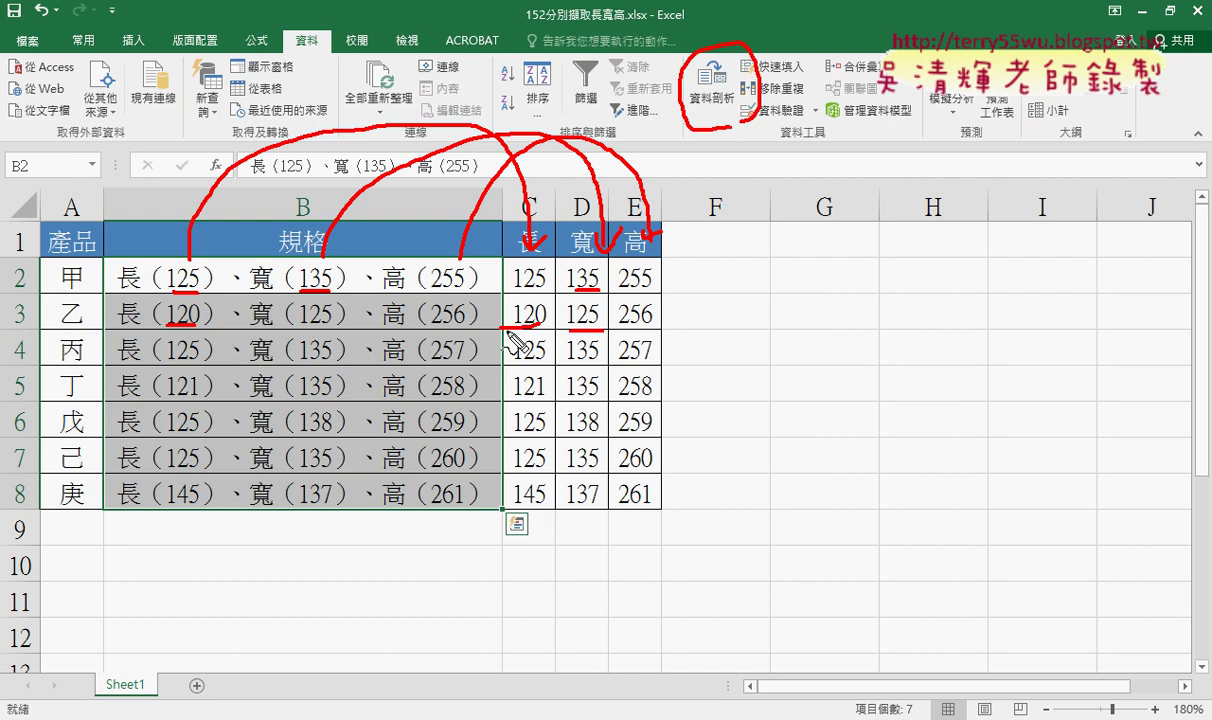
pyautogui.press('Escape')
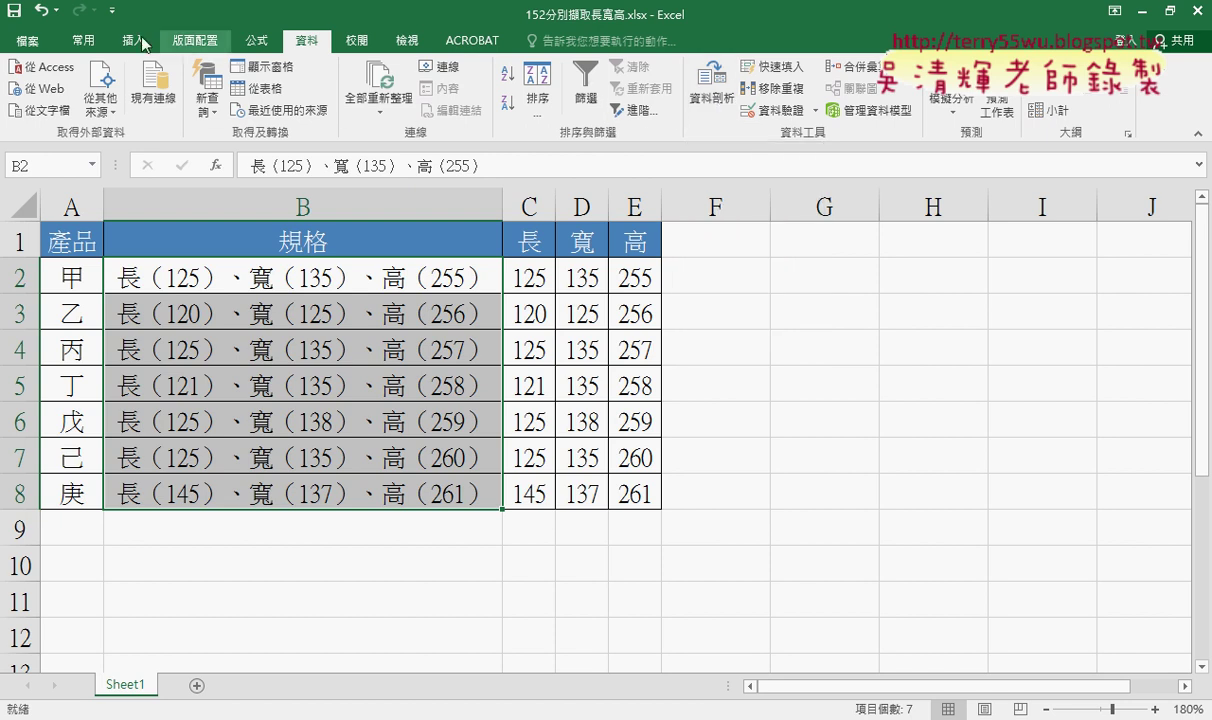
# Check 開發人員 (Developer) under Customize Ribbon in Options, then switch to the Developer tab.
pyautogui.click(111, 10)
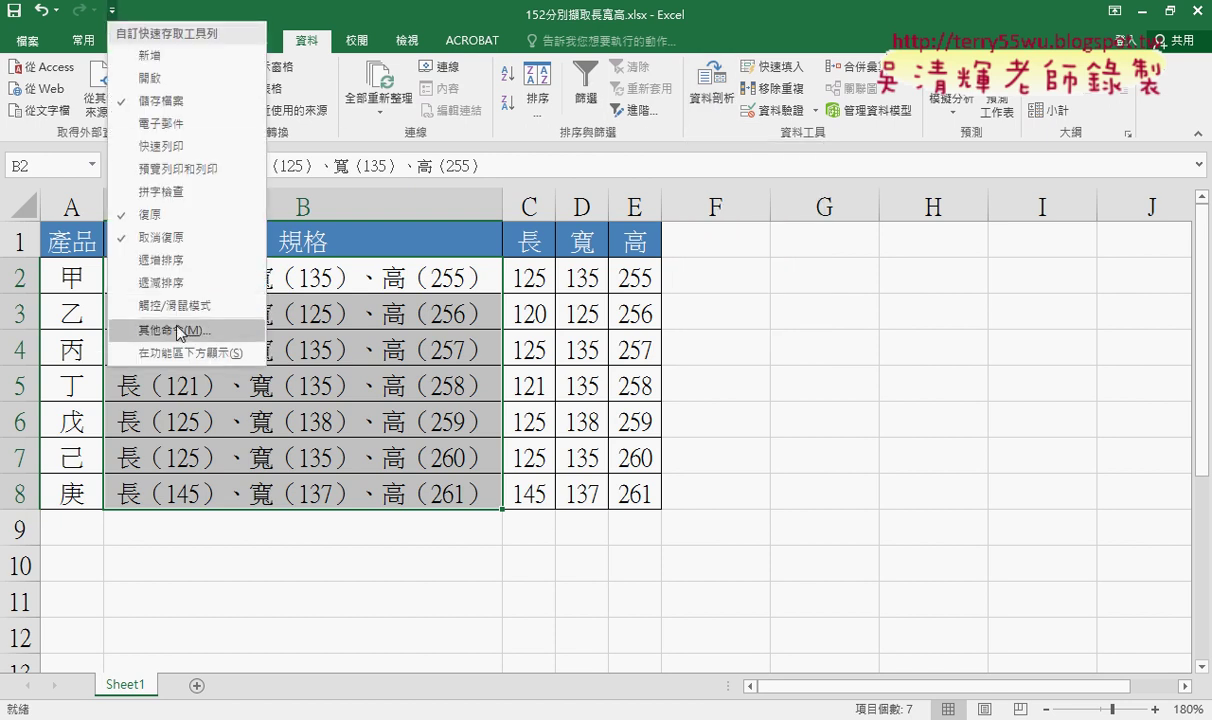
pyautogui.press('Escape')
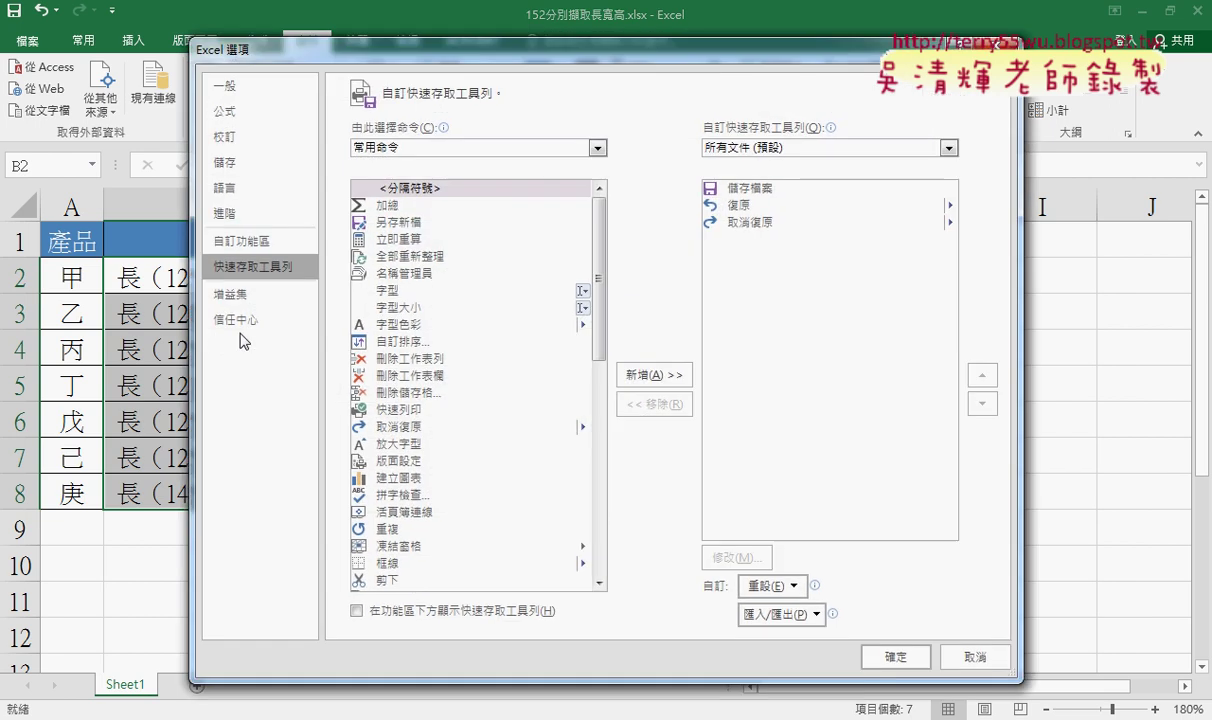
pyautogui.click(275, 242)
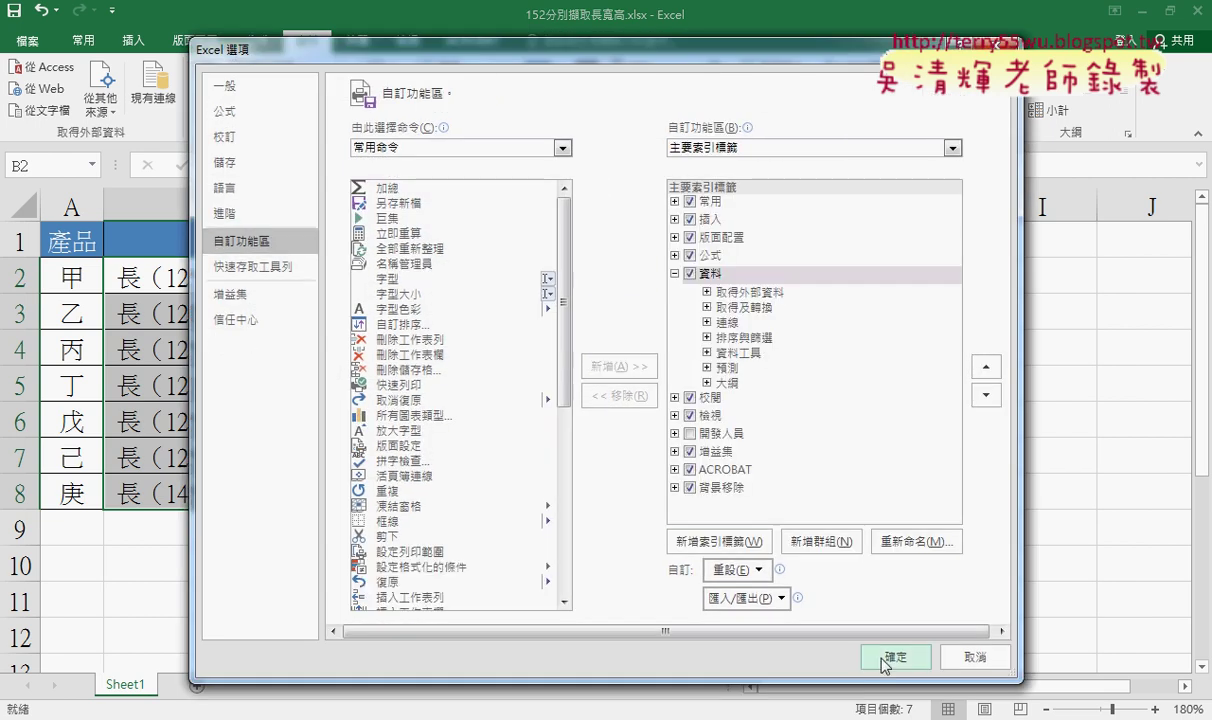
pyautogui.click(689, 433)
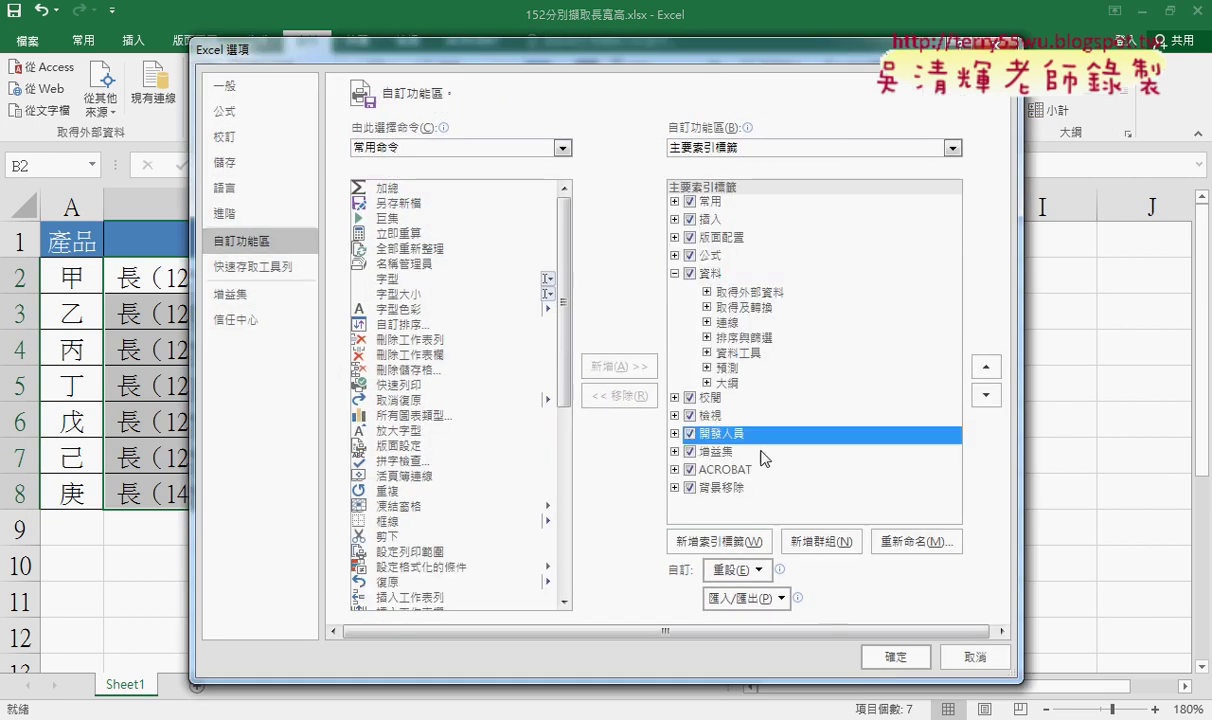
pyautogui.click(895, 657)
pyautogui.scroll(-4, 420, 80)
pyautogui.click(462, 40)
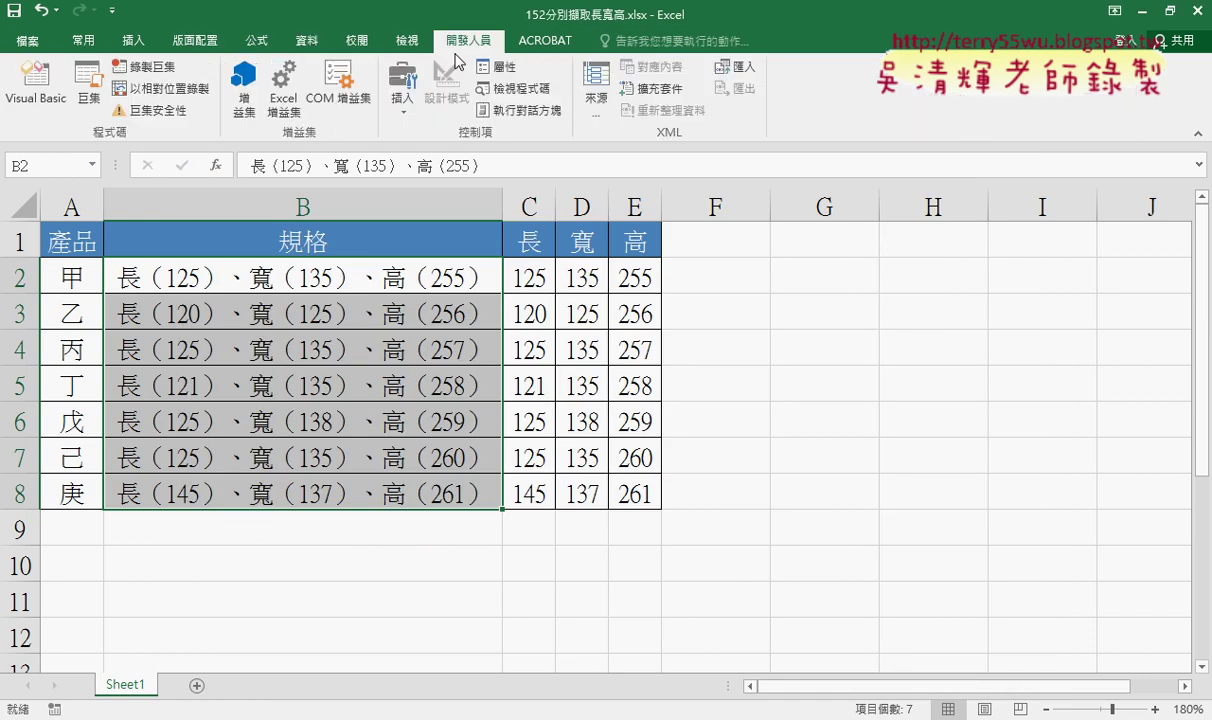
pyautogui.click(148, 68)
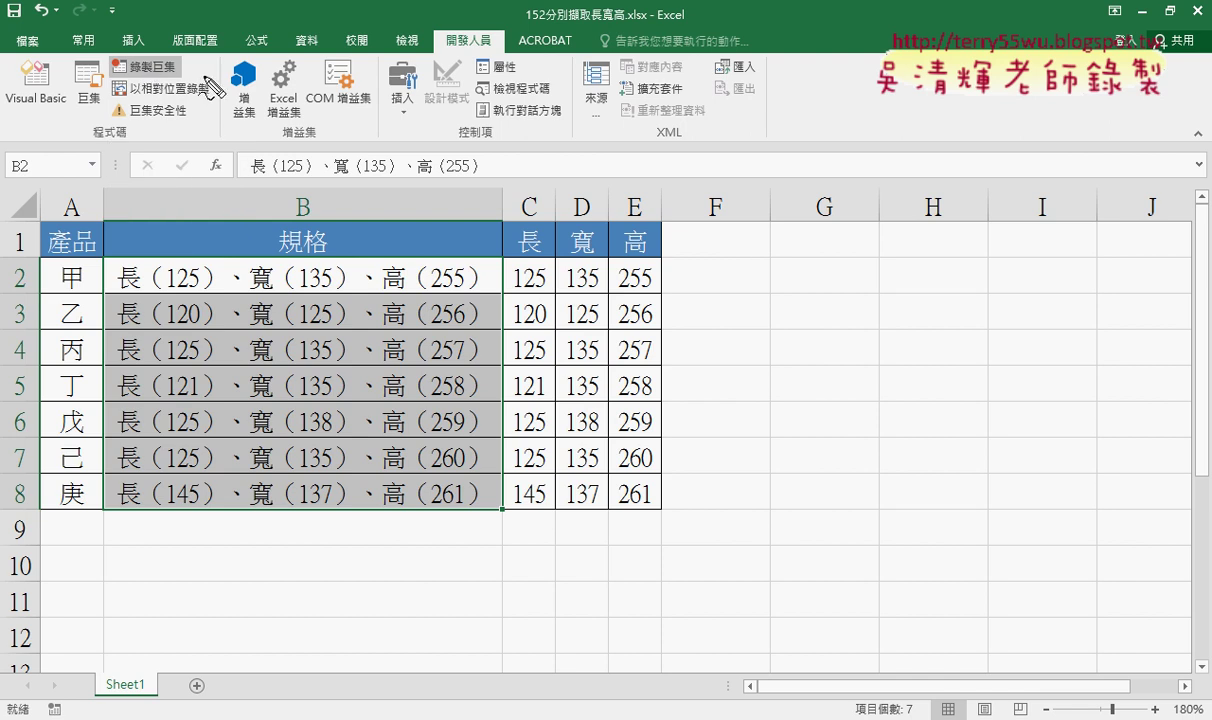
pyautogui.moveTo(140, 56)
pyautogui.mouseDown()
pyautogui.moveTo(100, 68)
pyautogui.moveTo(190, 60)
pyautogui.mouseUp()
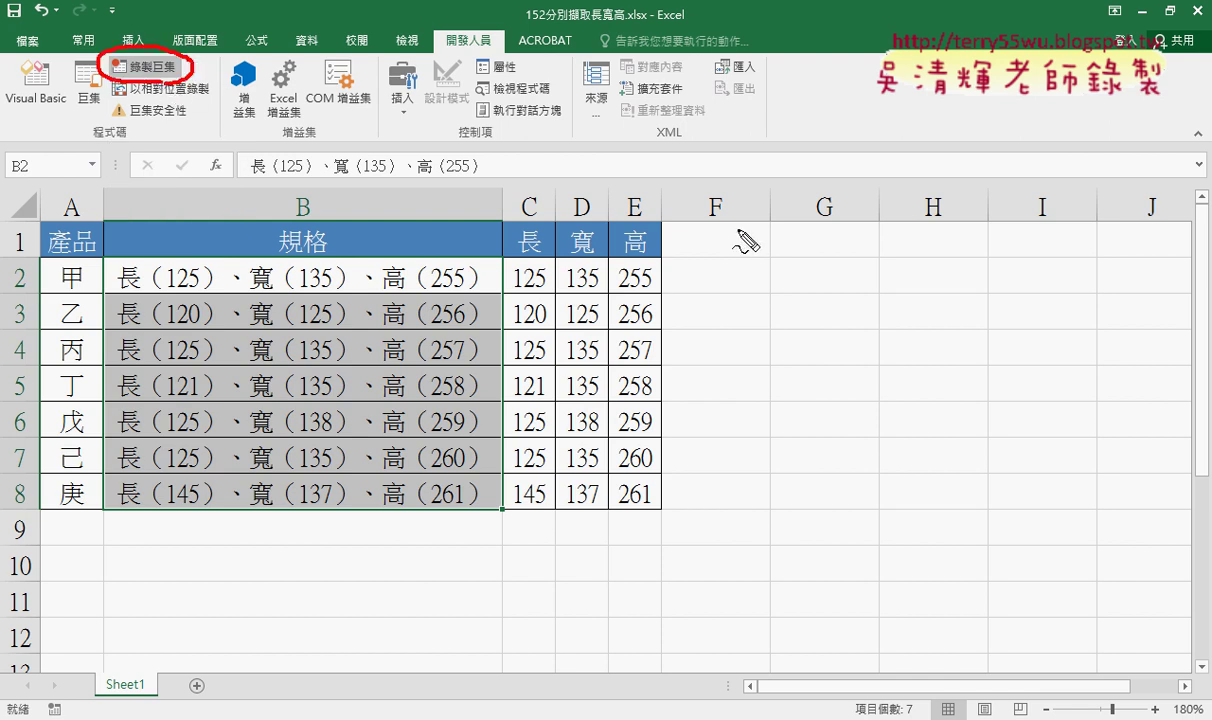
pyautogui.moveTo(735, 285)
pyautogui.mouseDown()
pyautogui.moveTo(733, 228)
pyautogui.moveTo(880, 290)
pyautogui.moveTo(745, 295)
pyautogui.mouseUp()
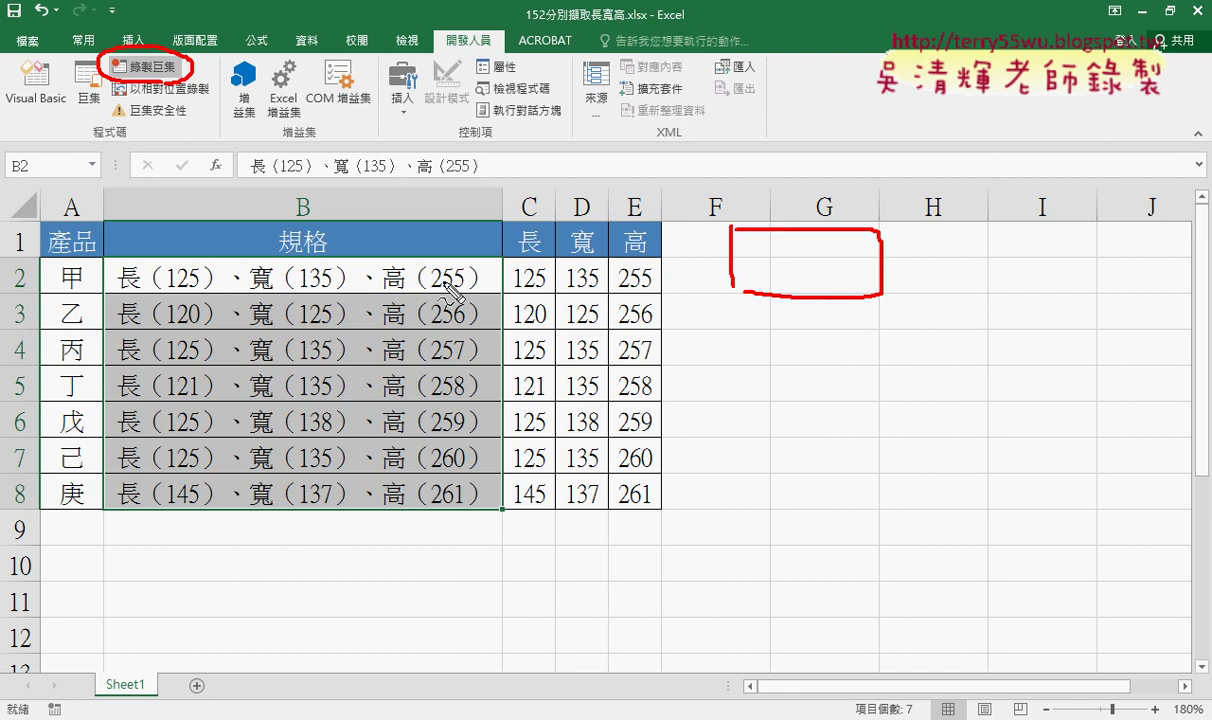
pyautogui.moveTo(330, 254)
pyautogui.mouseDown()
pyautogui.moveTo(405, 122)
pyautogui.moveTo(549, 203)
pyautogui.moveTo(600, 181)
pyautogui.mouseUp()
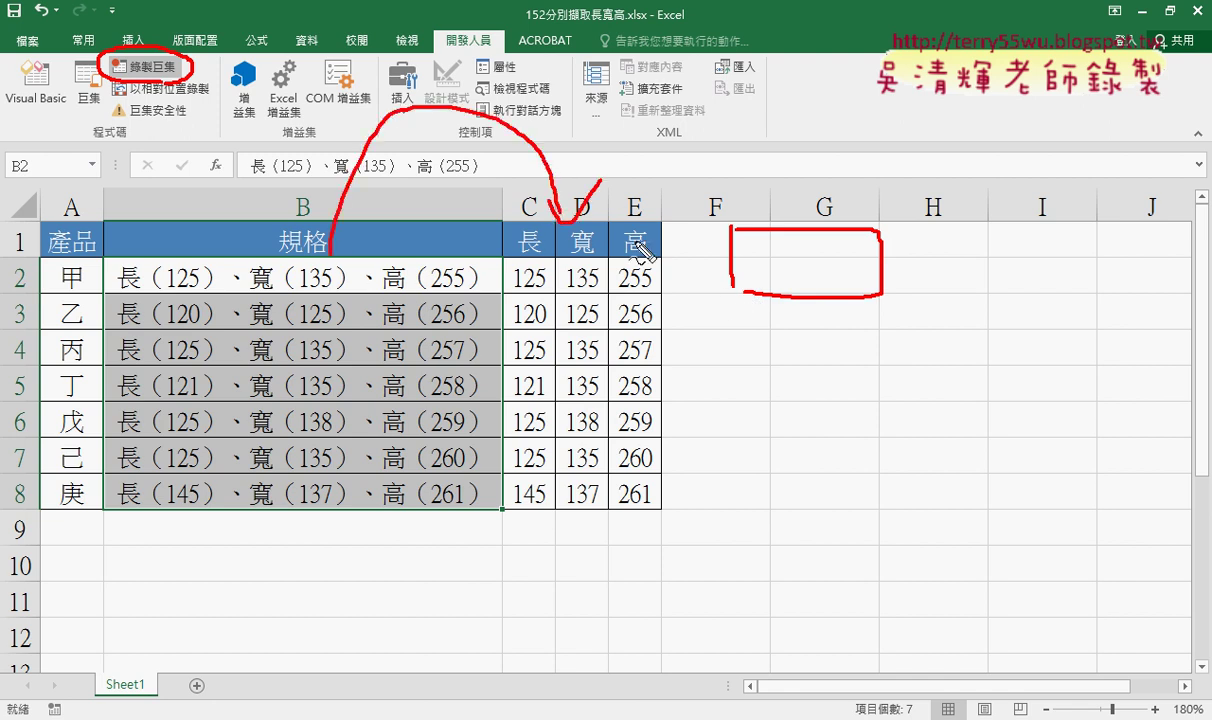
pyautogui.moveTo(736, 365)
pyautogui.mouseDown()
pyautogui.moveTo(735, 318)
pyautogui.moveTo(869, 377)
pyautogui.moveTo(760, 377)
pyautogui.mouseUp()
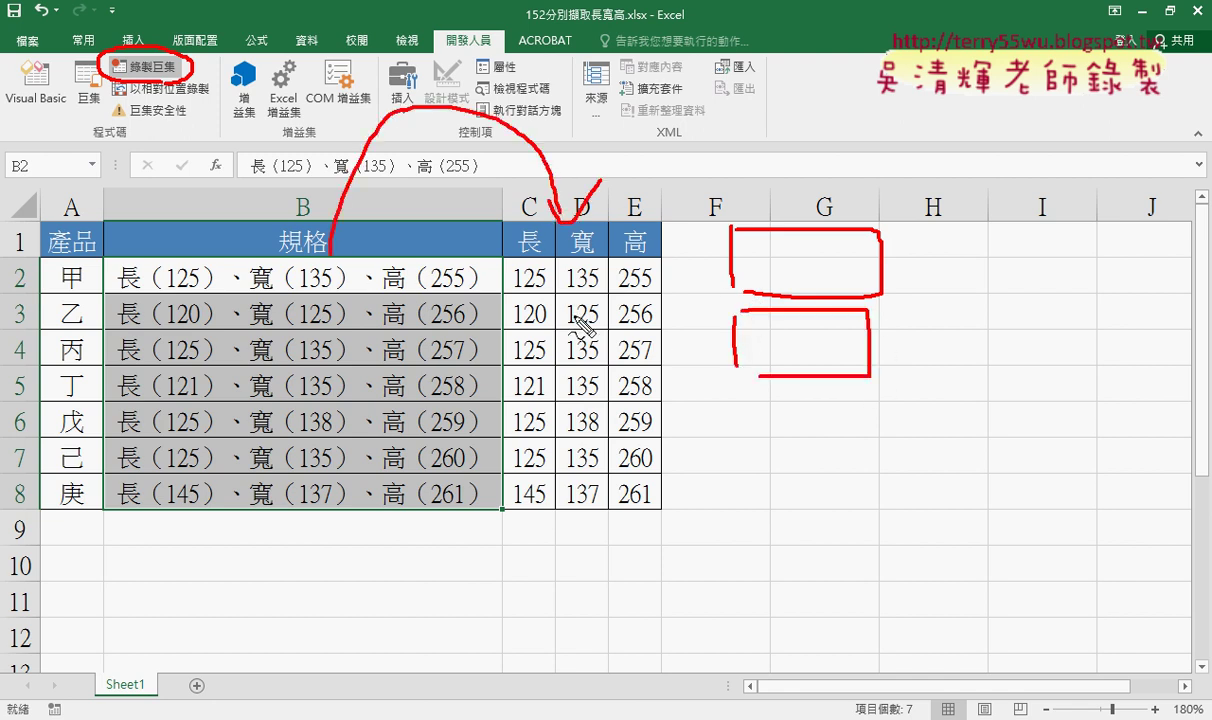
pyautogui.moveTo(509, 268); pyautogui.dragTo(612, 425)
pyautogui.moveTo(626, 295); pyautogui.dragTo(541, 402)
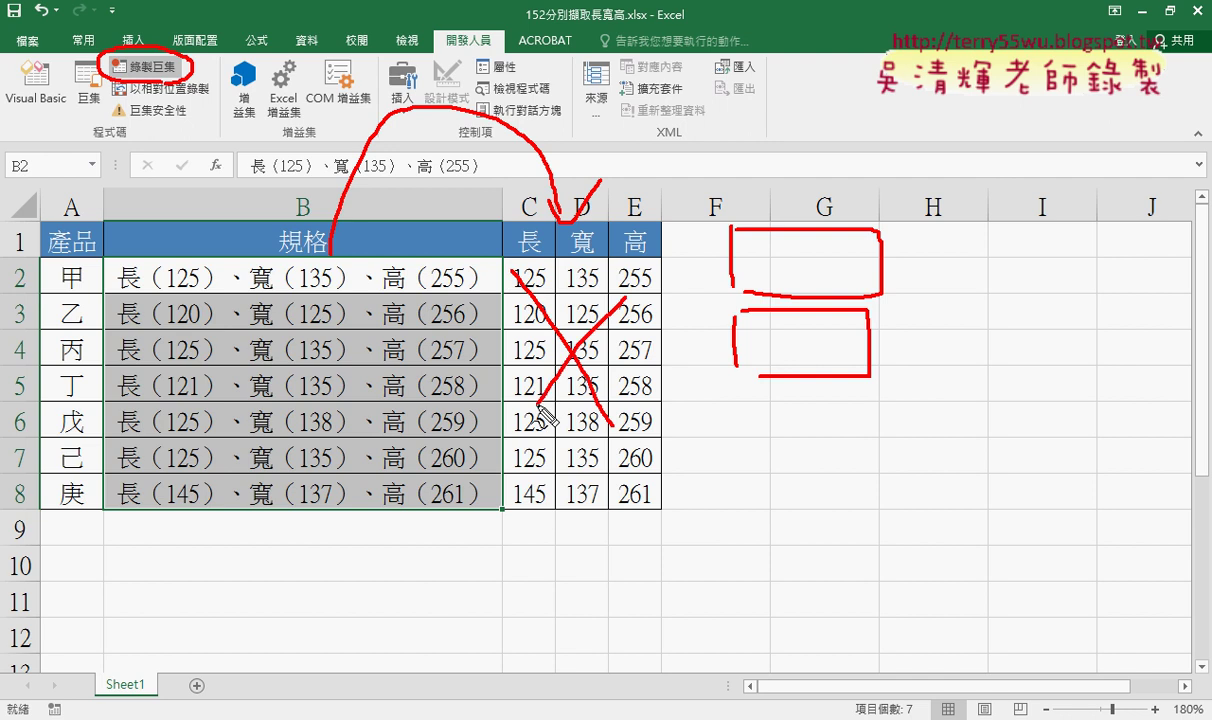